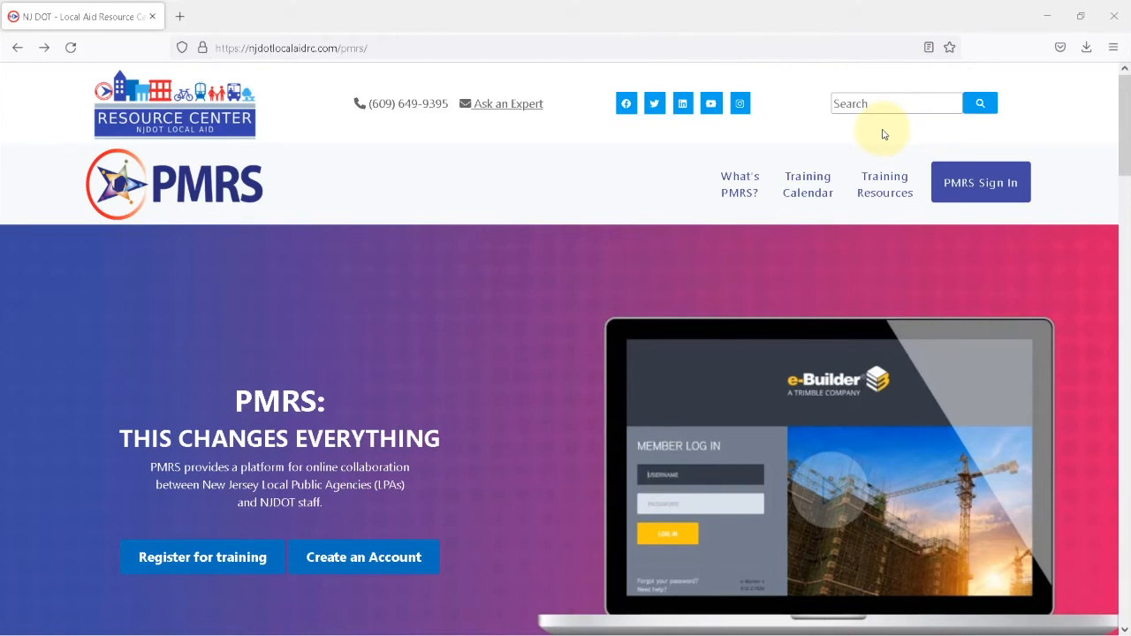
# Open the PMRS e-Builder login page and log in with the saved account e-mail and account password.
pyautogui.click(885, 191)
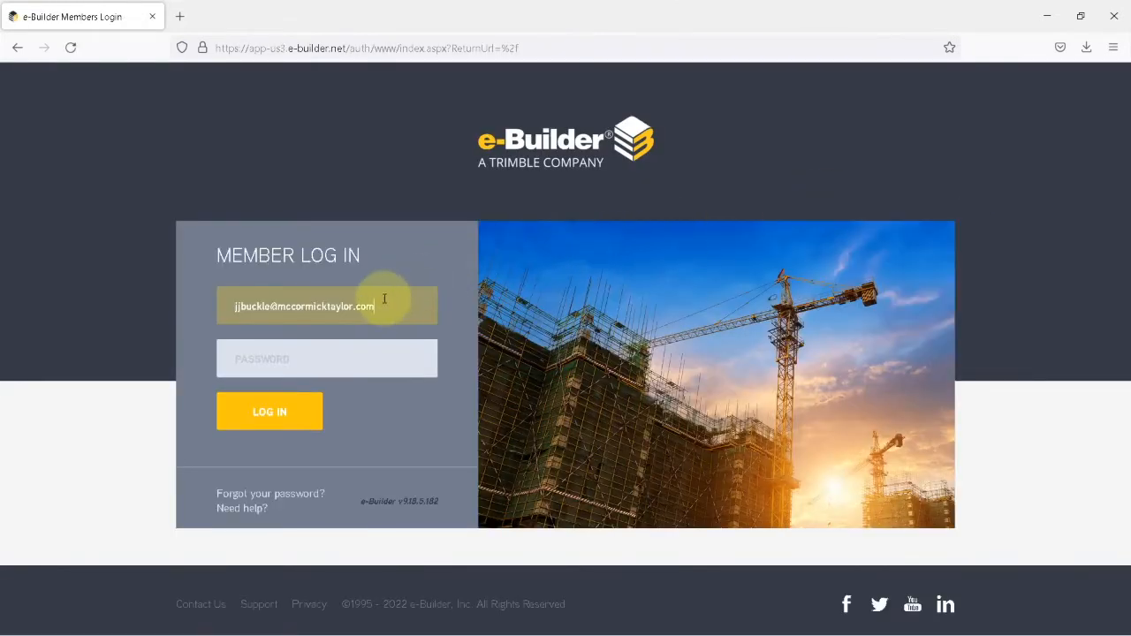
pyautogui.click(383, 301)
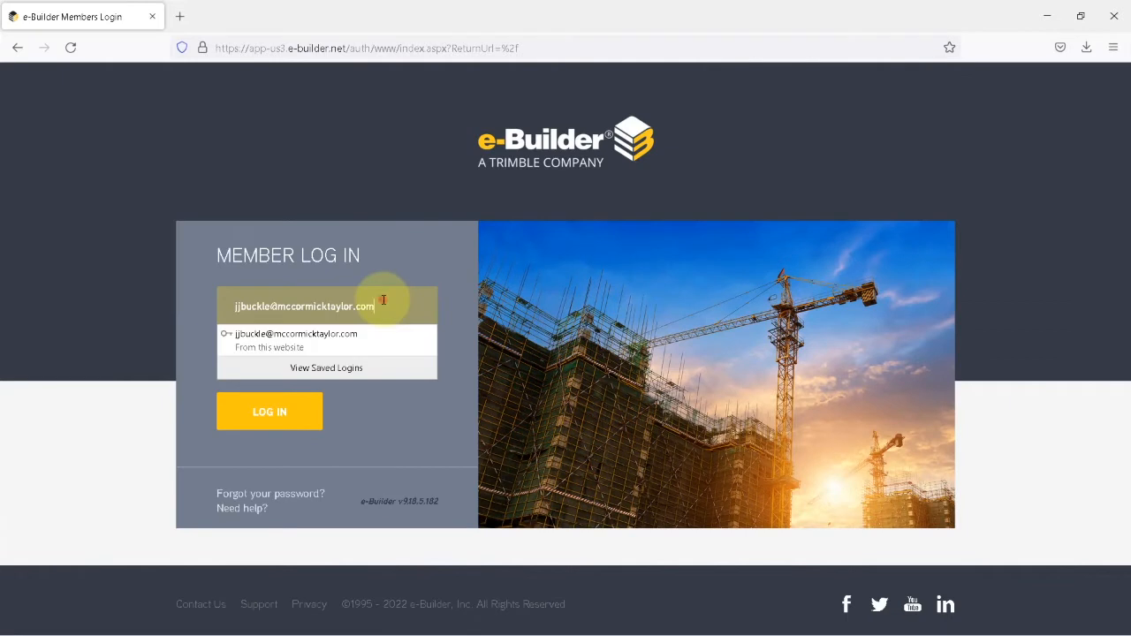
pyautogui.click(329, 342)
pyautogui.click(323, 355)
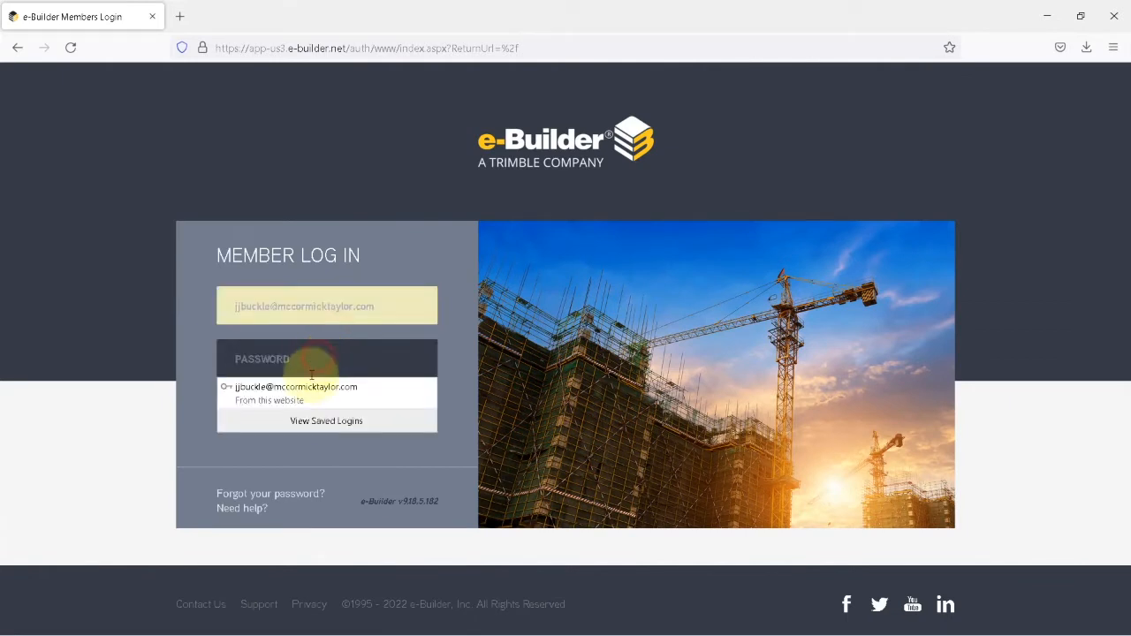
pyautogui.click(309, 394)
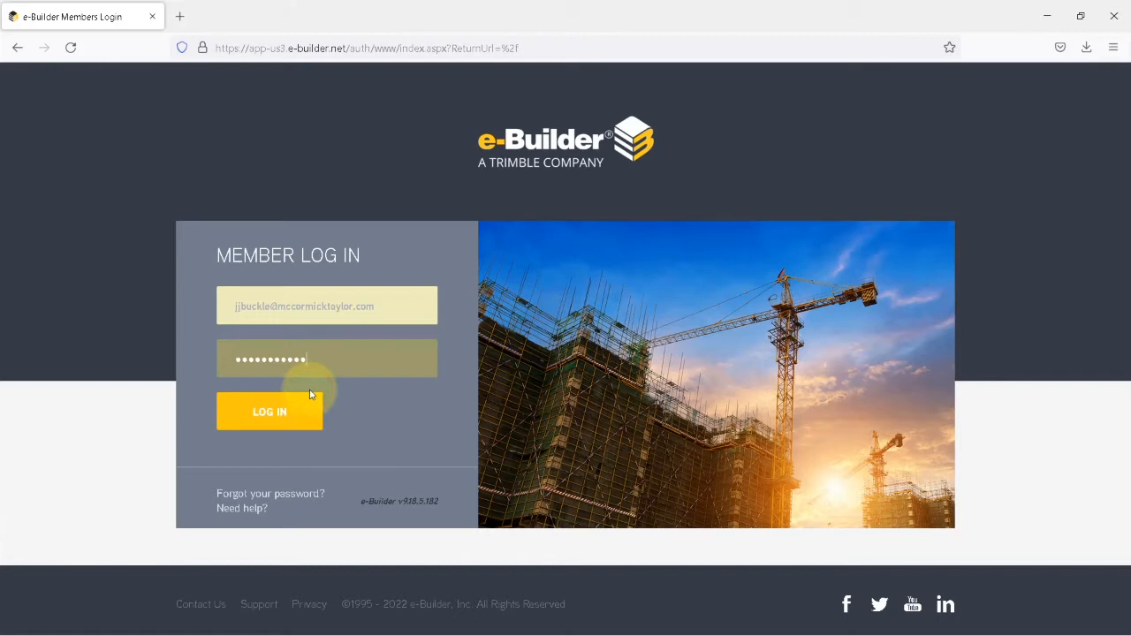
pyautogui.click(271, 415)
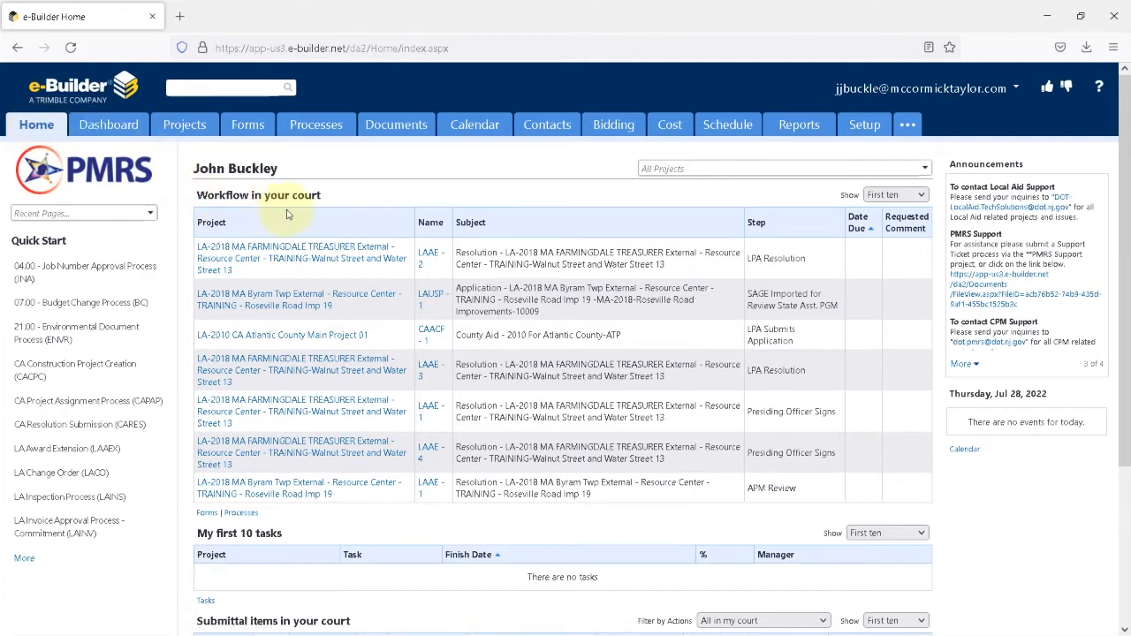
# Open the CAACF - 1 process of LA-2010 CA Atlantic County Main Project 01 in a full-size window and read its solicitation letter.
pyautogui.click(438, 338)
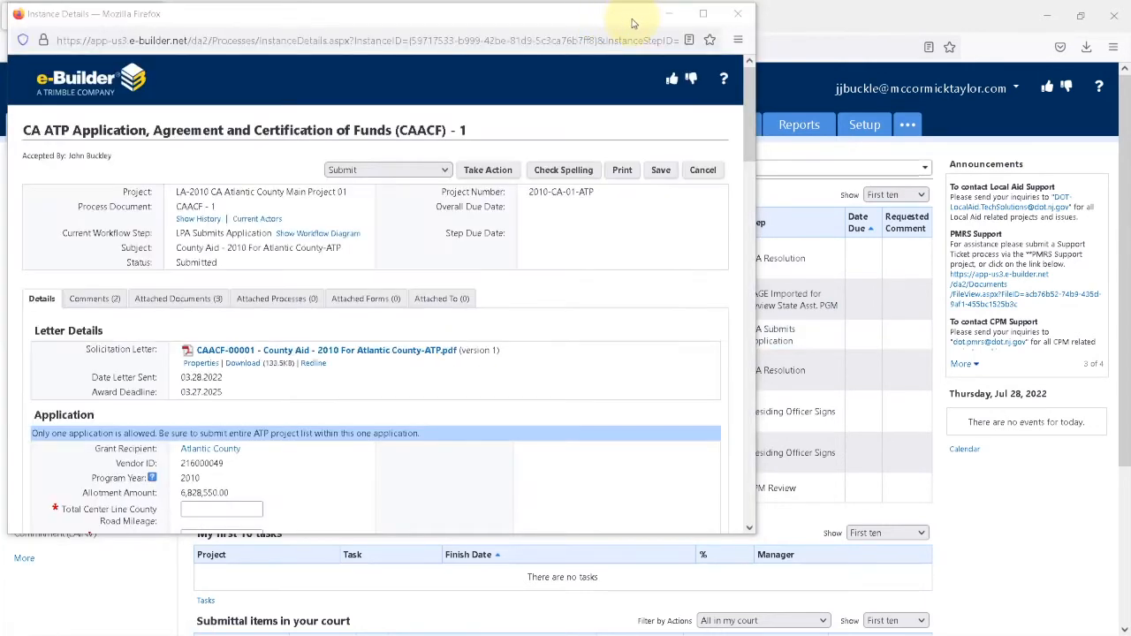
pyautogui.click(702, 17)
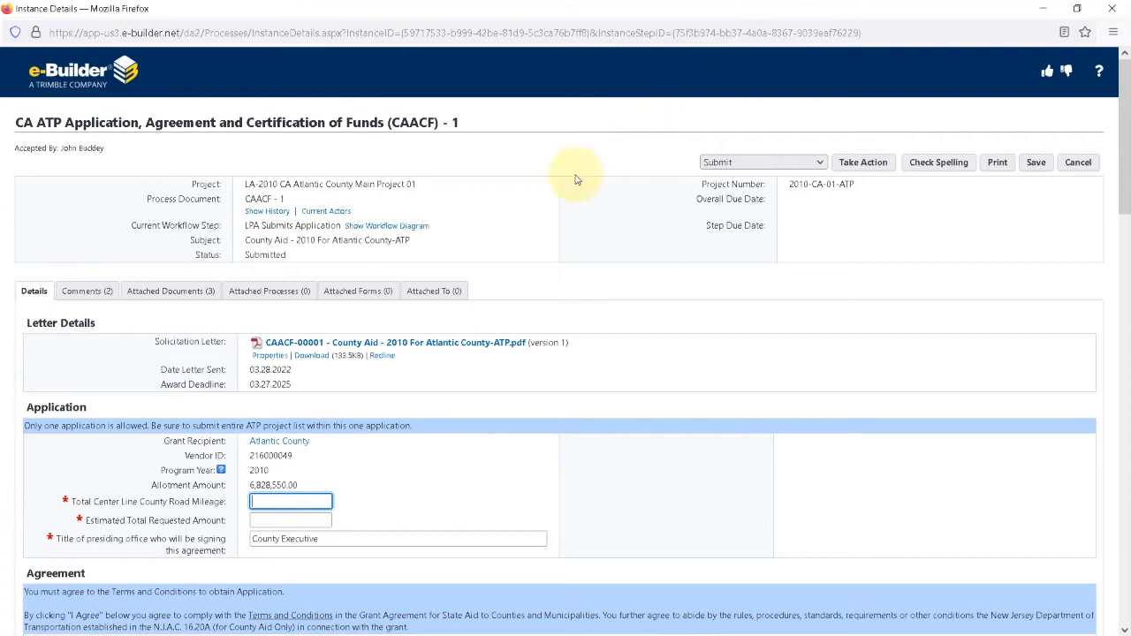
pyautogui.click(307, 357)
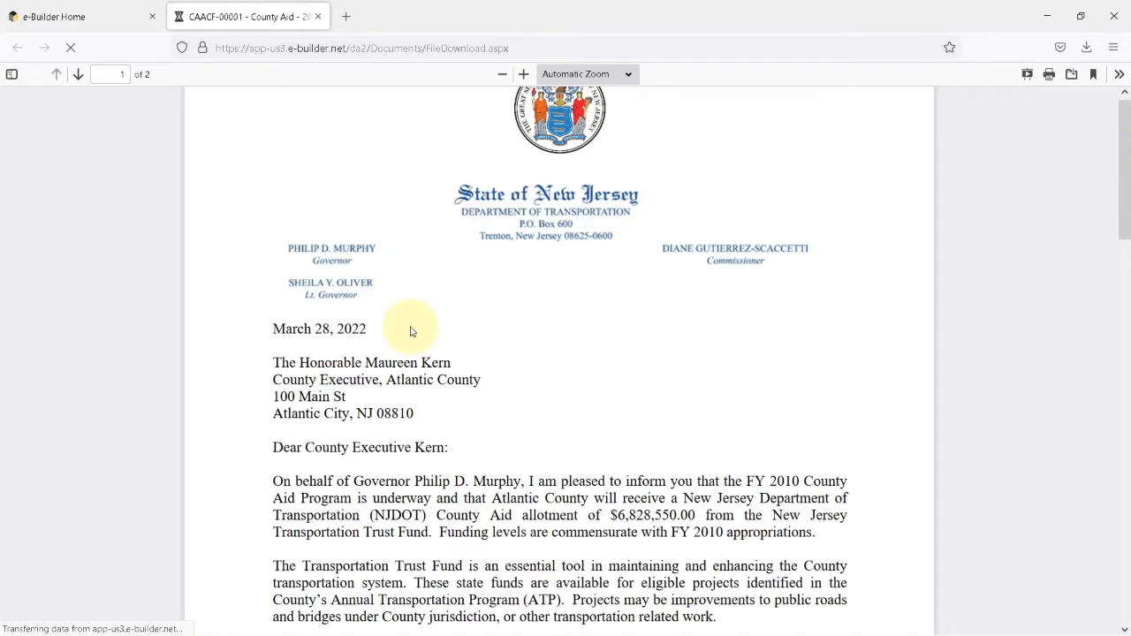
pyautogui.scroll(-4, 411, 334)
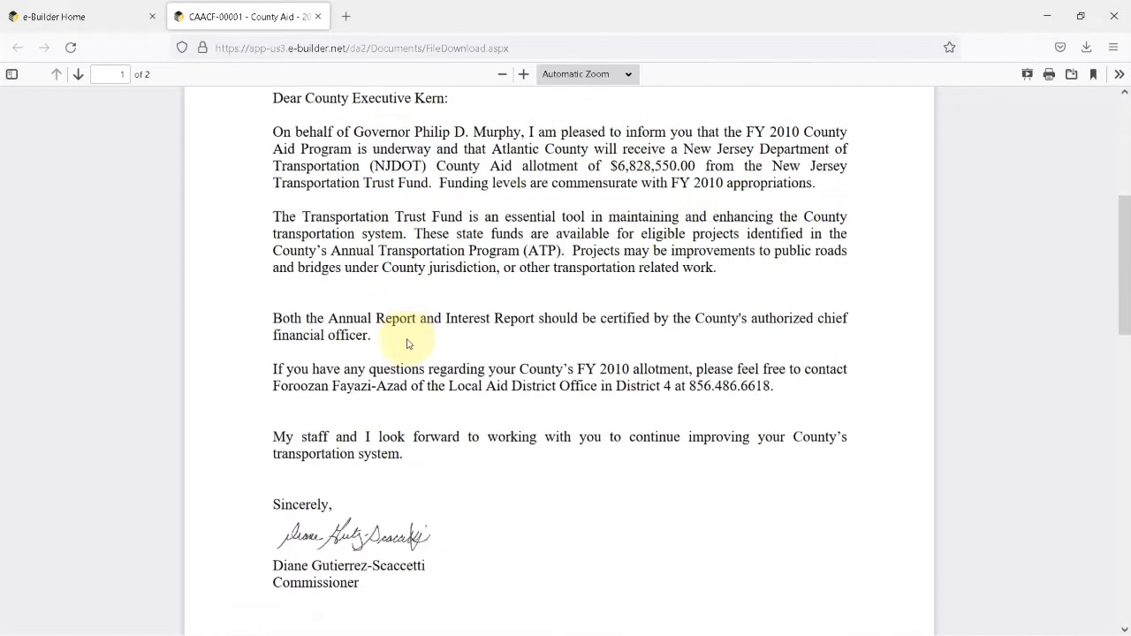
pyautogui.click(1046, 16)
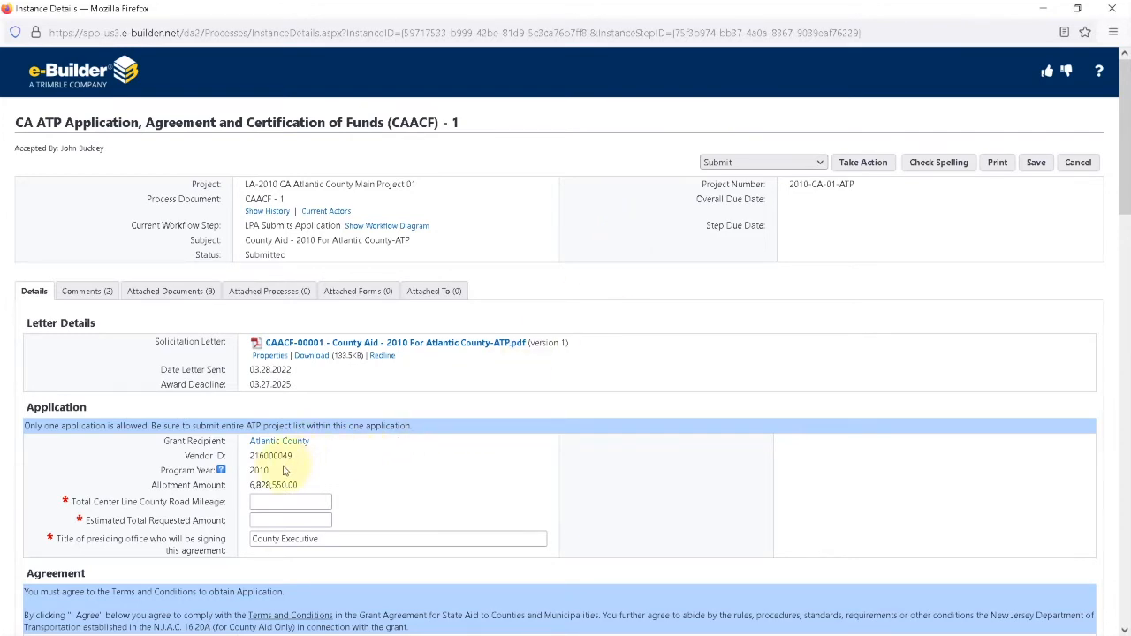
# View the folder holding the Terms and Conditions and N.J.A.C. 16.20A files, and accept the application's terms with I AGREE.
pyautogui.click(334, 538)
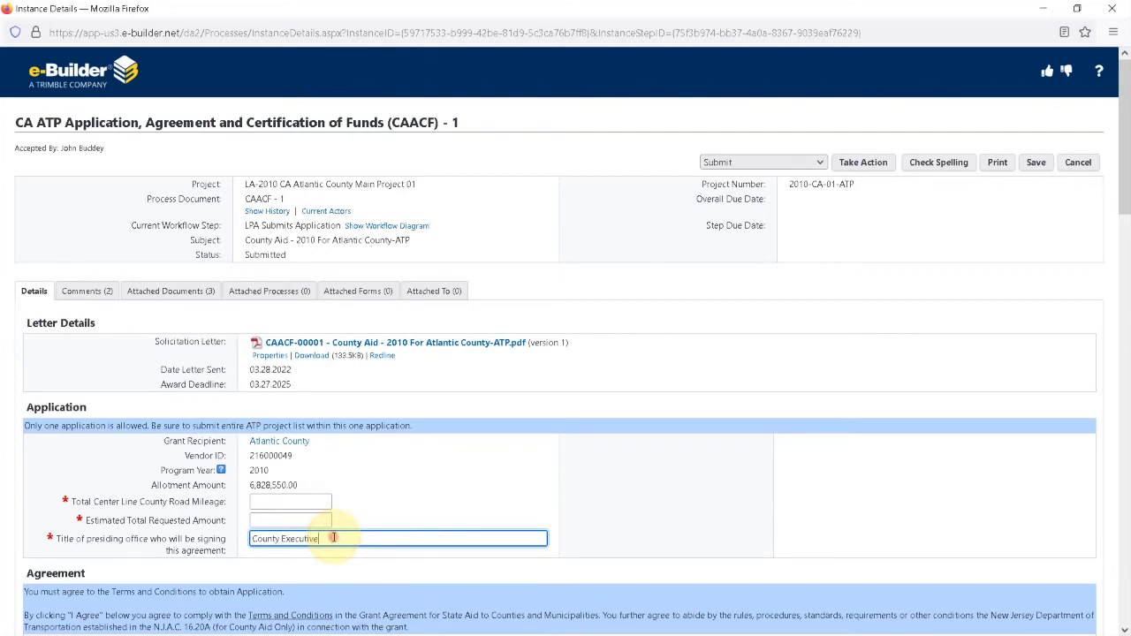
pyautogui.moveTo(334, 538); pyautogui.dragTo(361, 535)
pyautogui.scroll(-3, 364, 531)
pyautogui.scroll(-1, 400, 510)
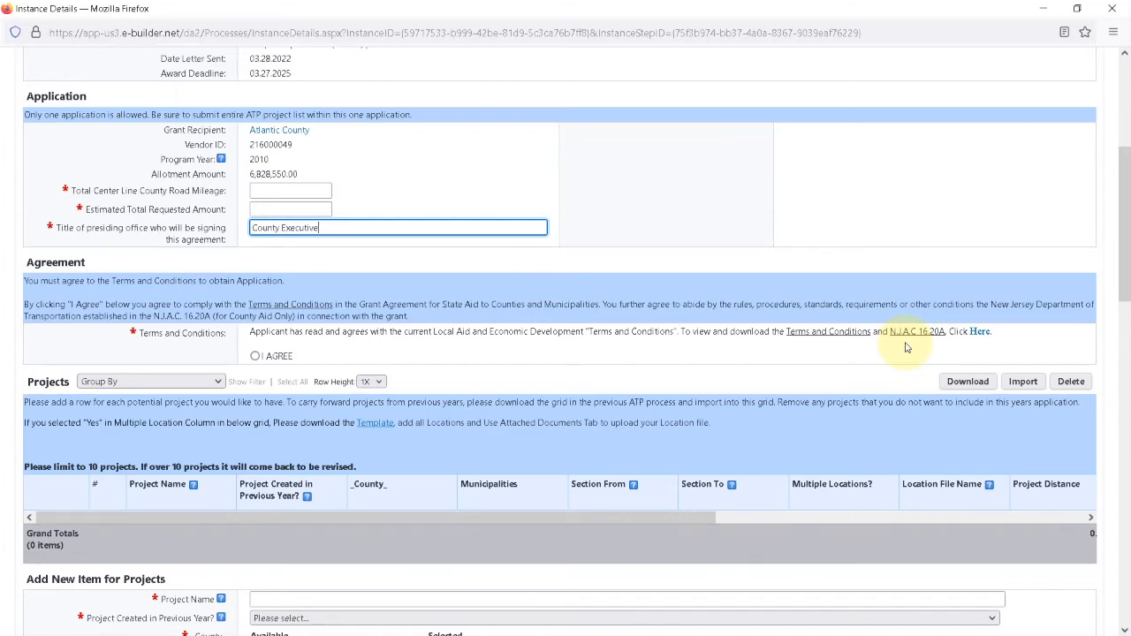
pyautogui.click(980, 333)
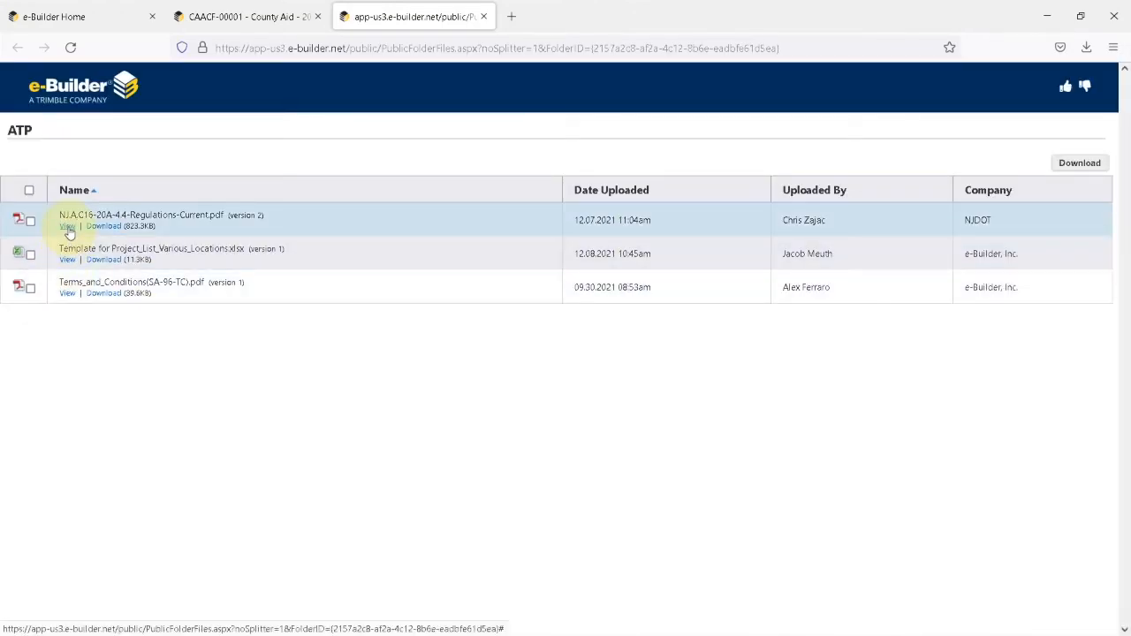
pyautogui.click(1045, 22)
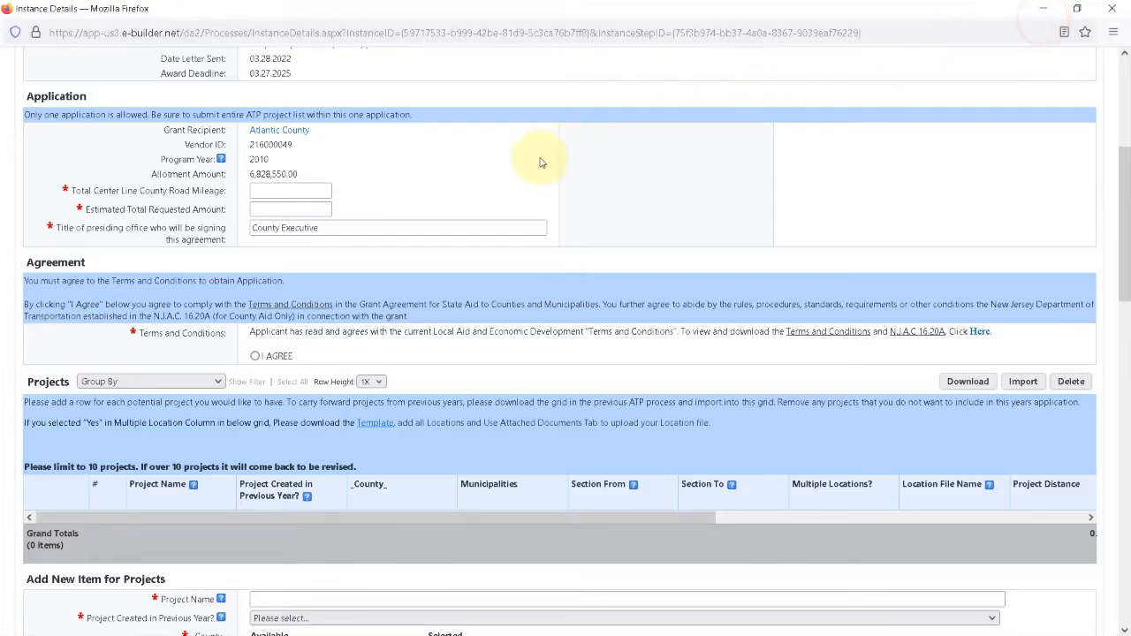
pyautogui.click(255, 357)
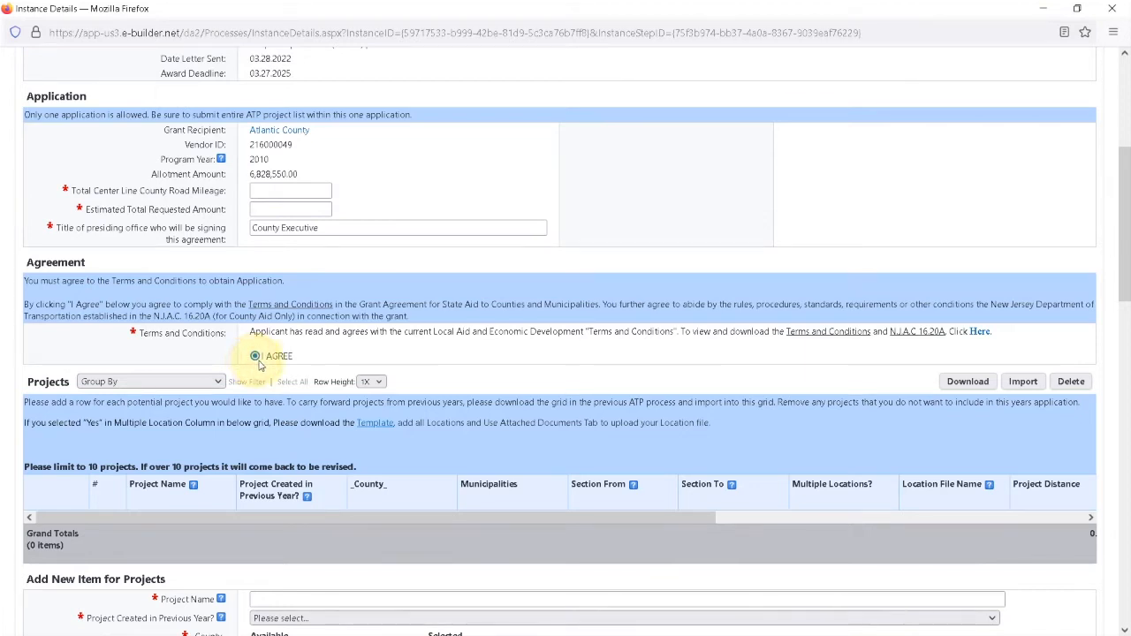
pyautogui.click(278, 362)
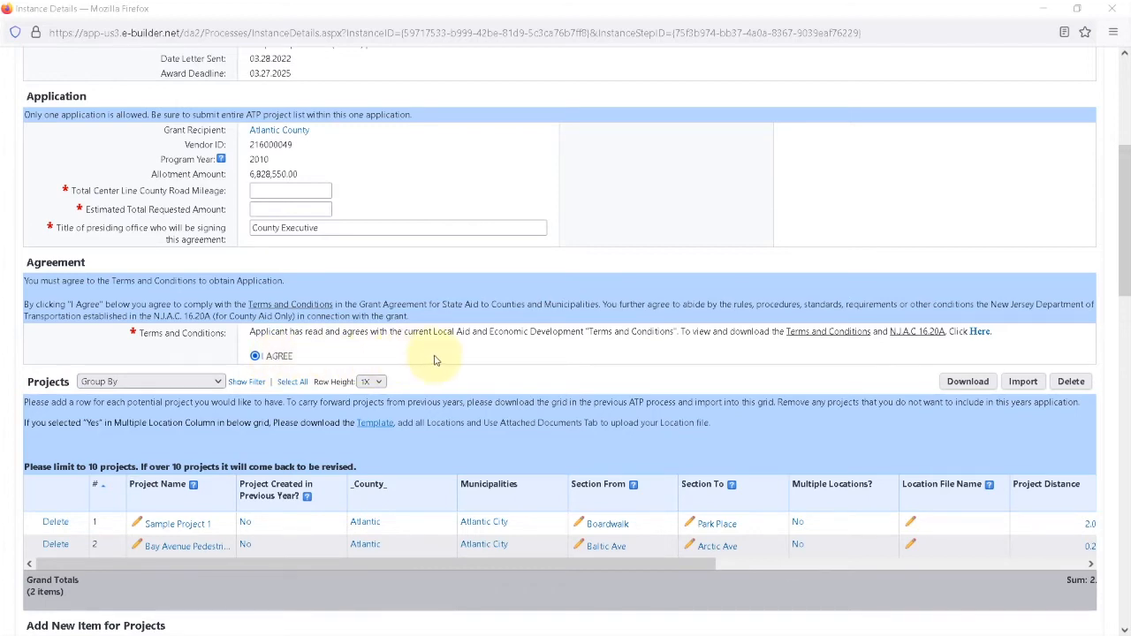
# In the new project item, enter the project name Baltic Ave Bikeway Project and set Project Created in Previous Year to No.
pyautogui.scroll(-2, 434, 361)
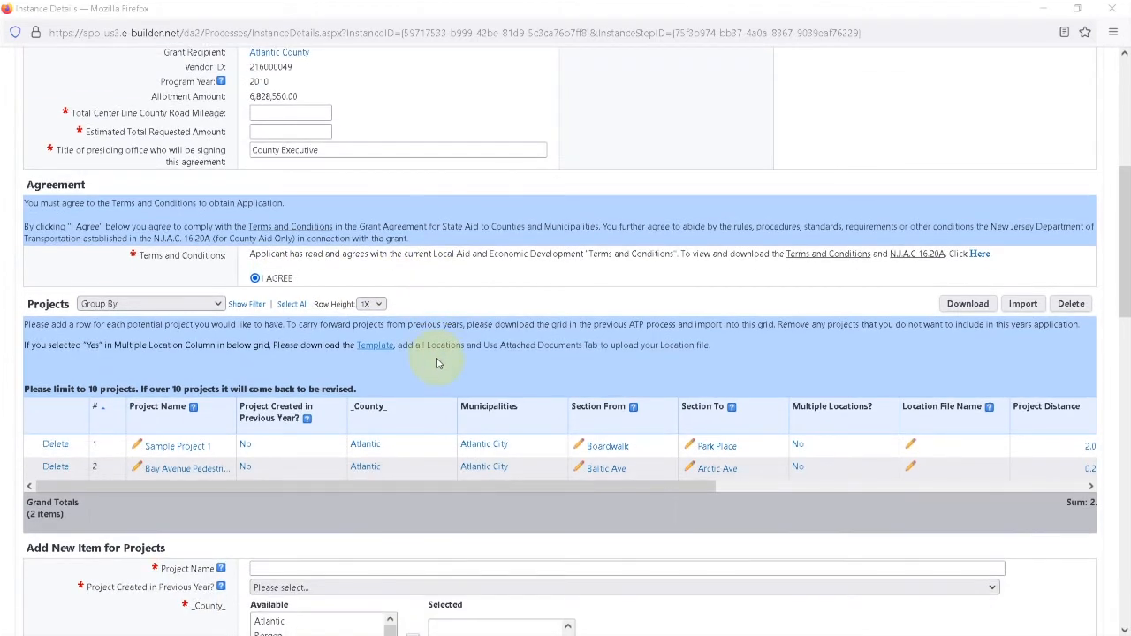
pyautogui.scroll(-2, 437, 362)
pyautogui.scroll(-2, 434, 366)
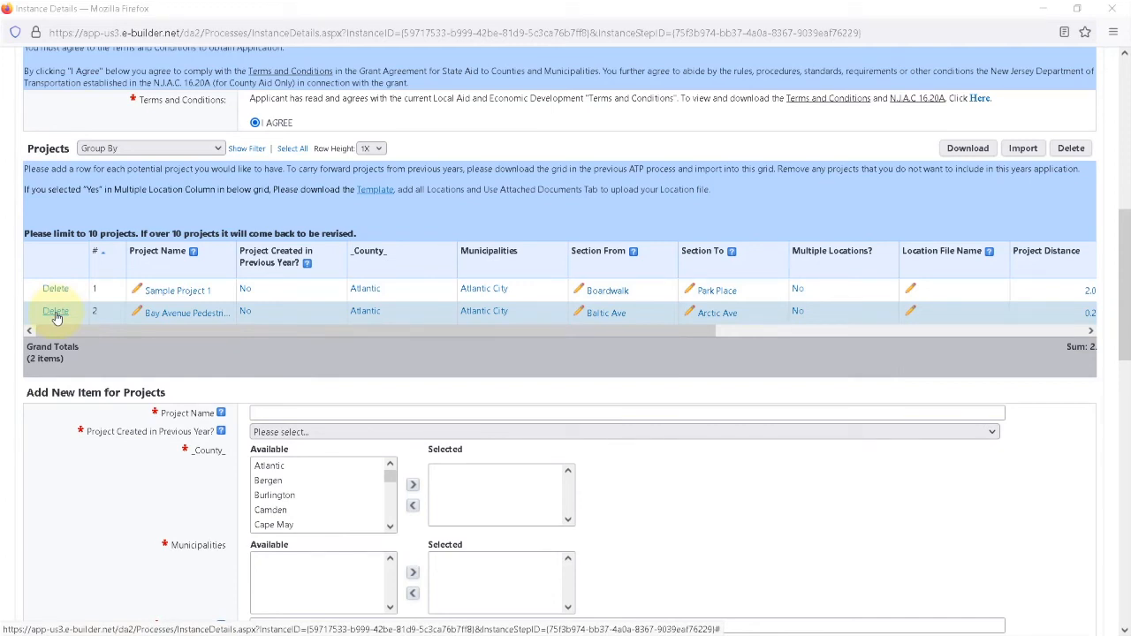
pyautogui.moveTo(1124, 269); pyautogui.dragTo(1114, 574)
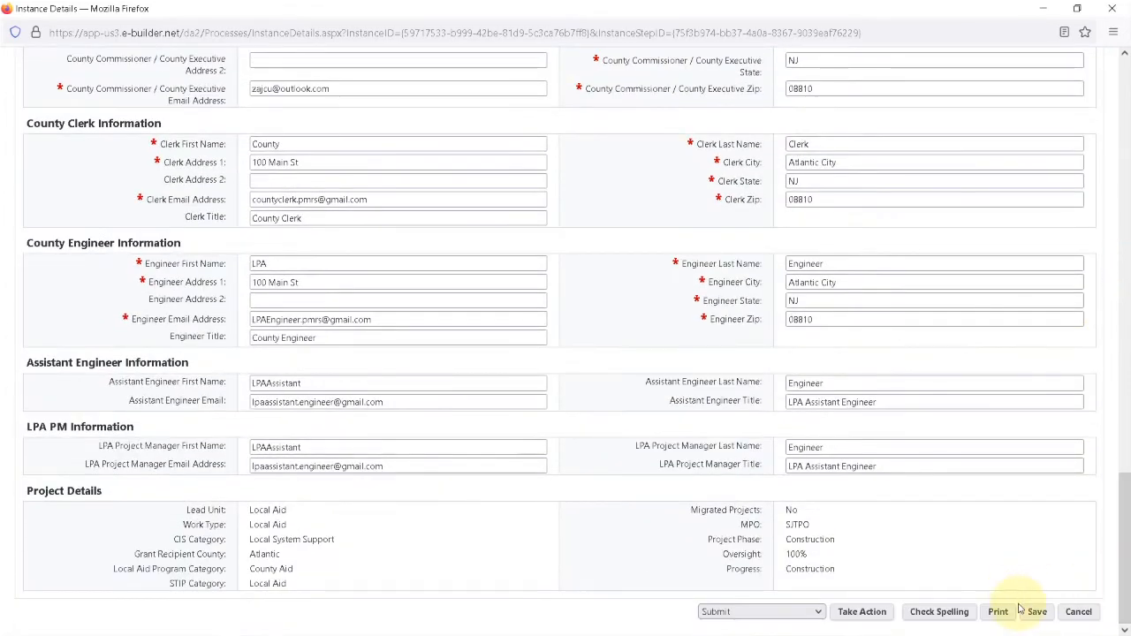
pyautogui.moveTo(1119, 601); pyautogui.dragTo(1120, 384)
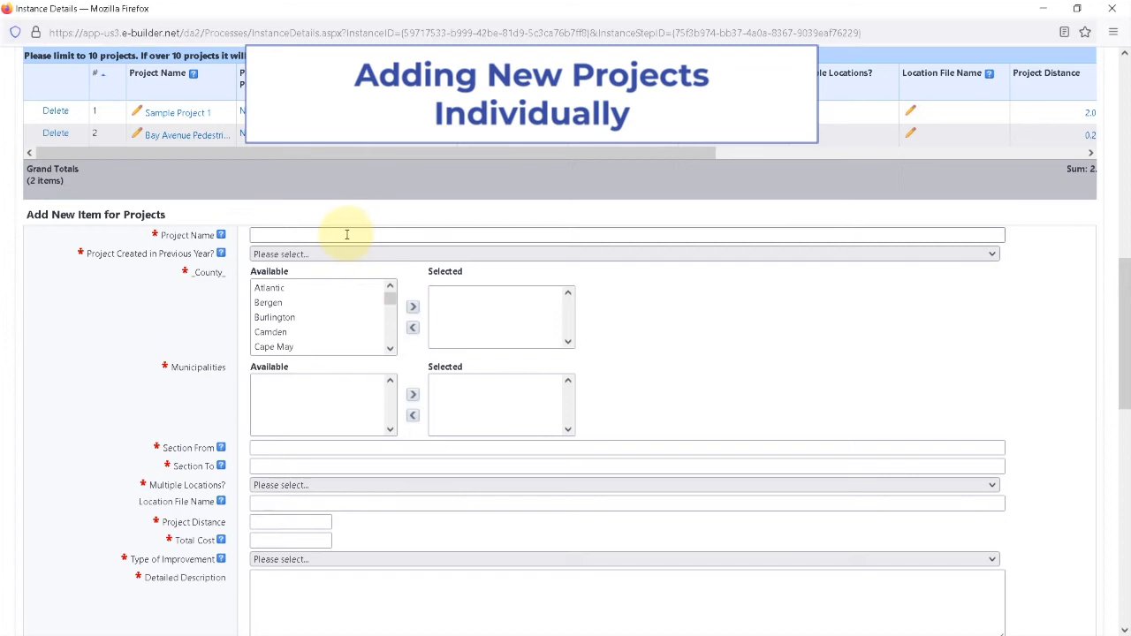
pyautogui.moveTo(221, 235)
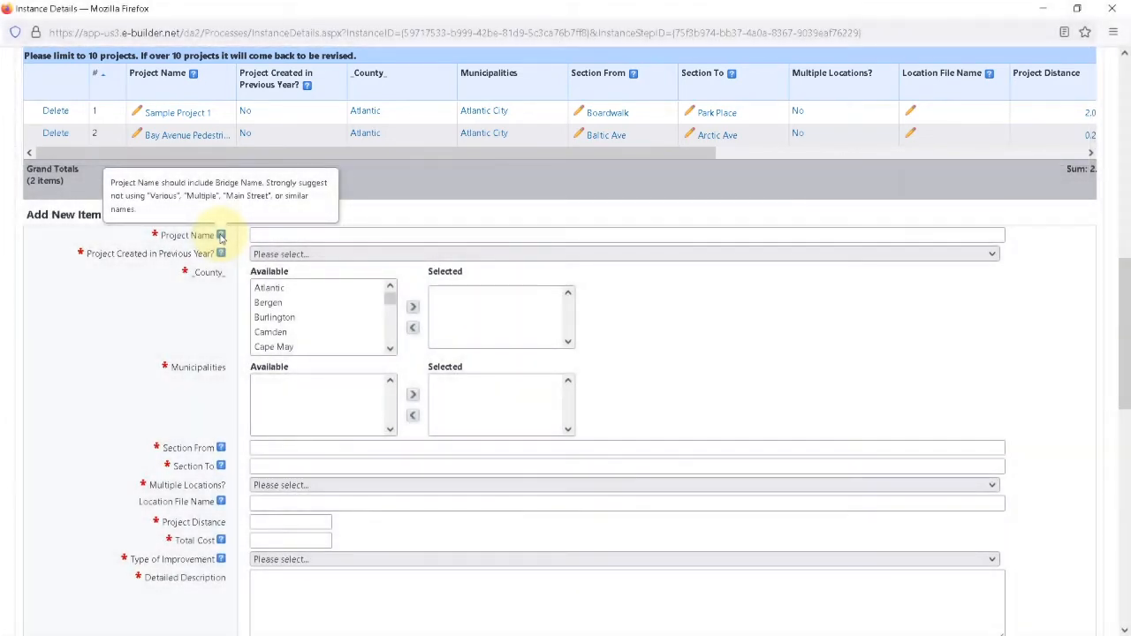
pyautogui.click(260, 236)
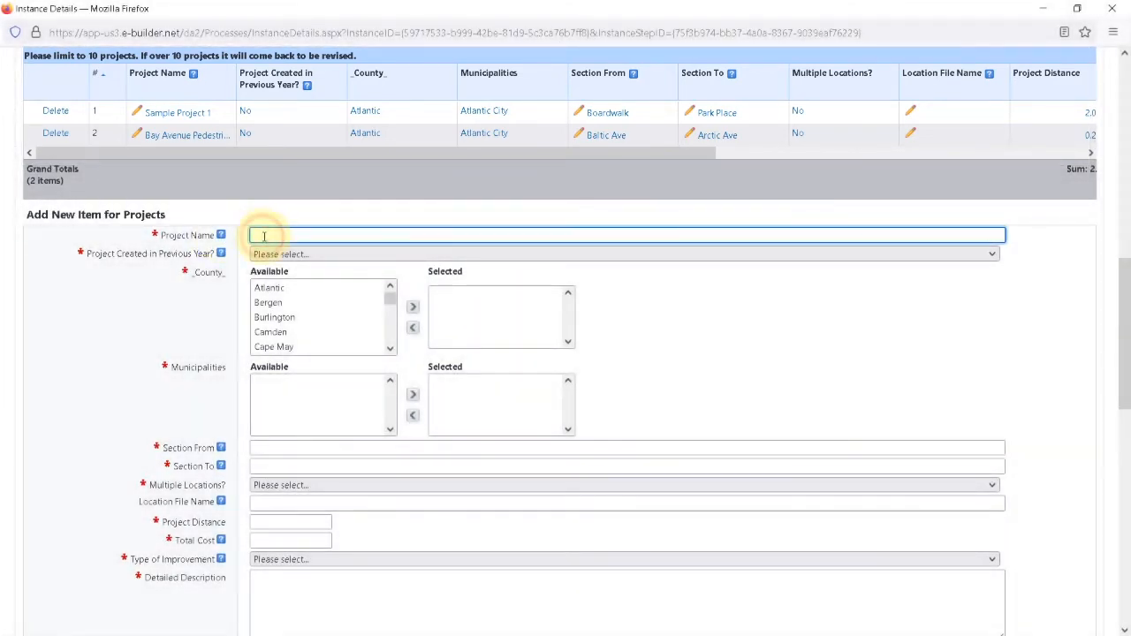
pyautogui.write('Ba')
pyautogui.click(265, 266)
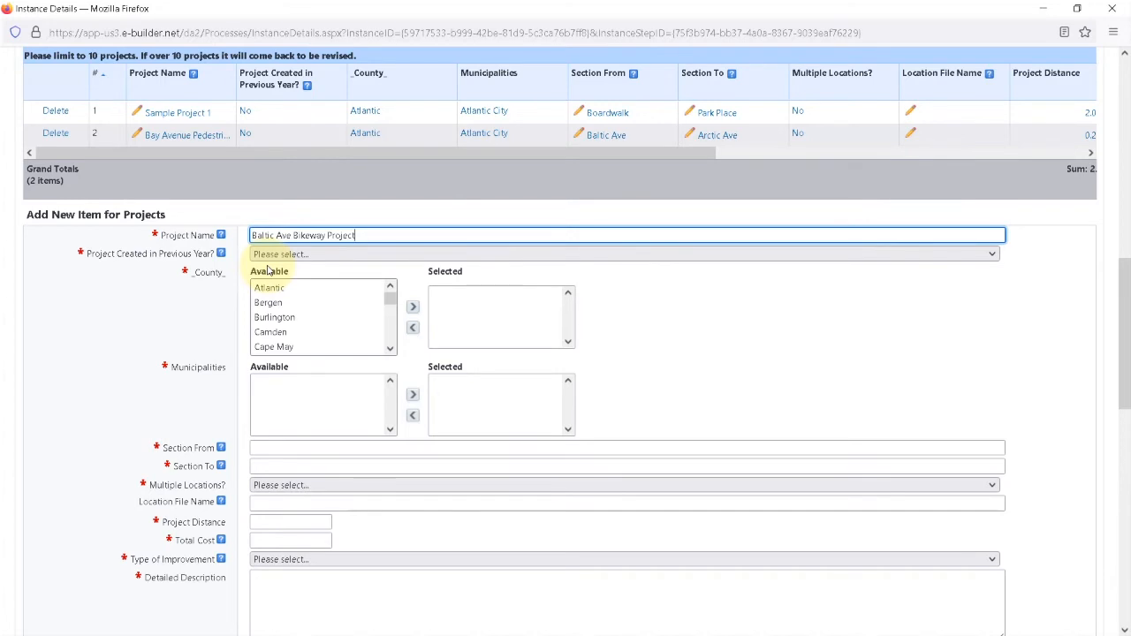
pyautogui.click(331, 258)
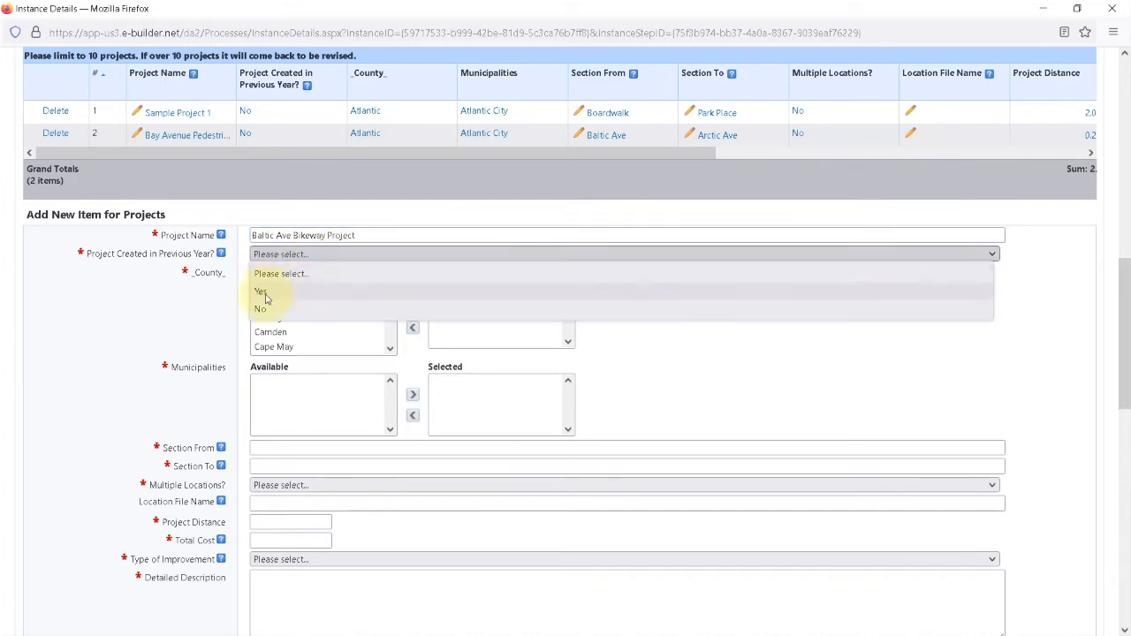
pyautogui.click(261, 309)
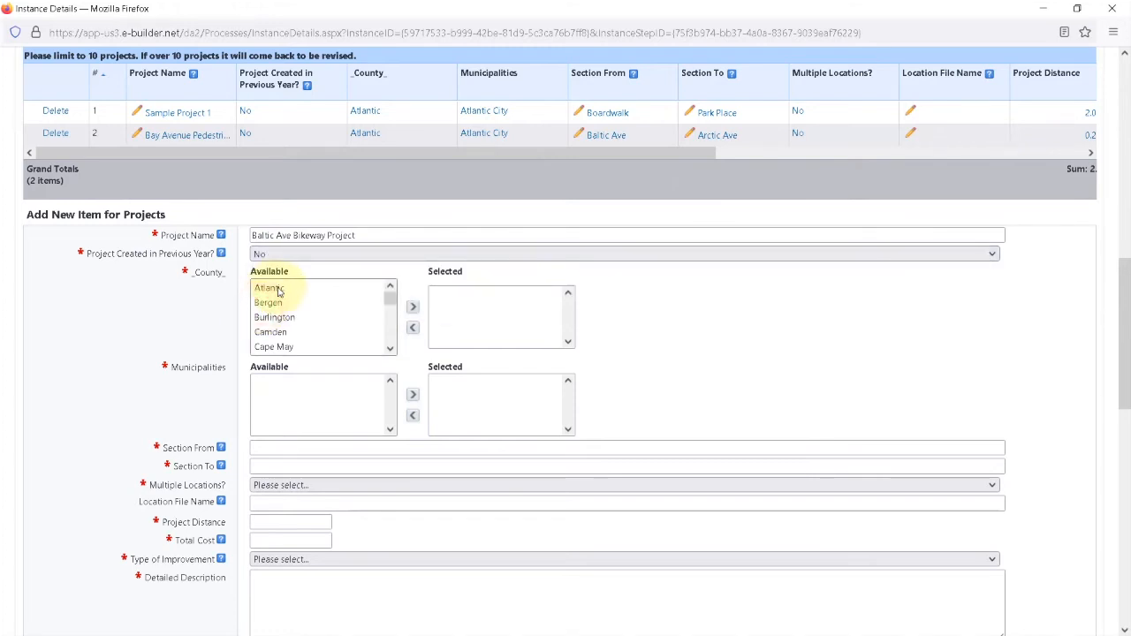
# Add Atlantic as the new project's county and Atlantic City as its municipality.
pyautogui.click(279, 290)
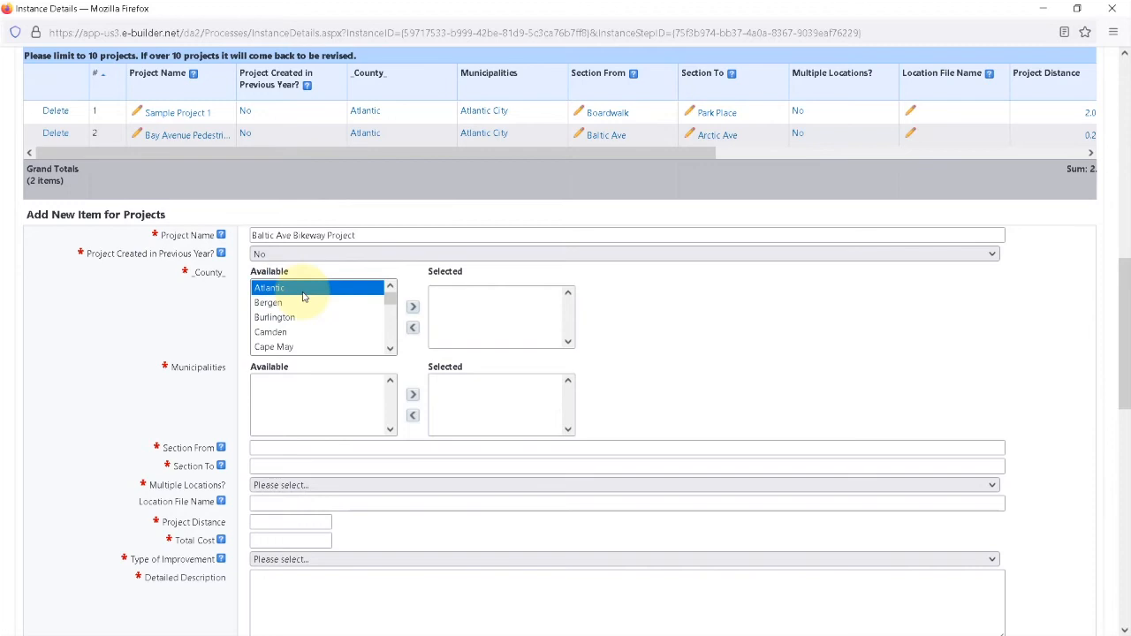
pyautogui.click(412, 309)
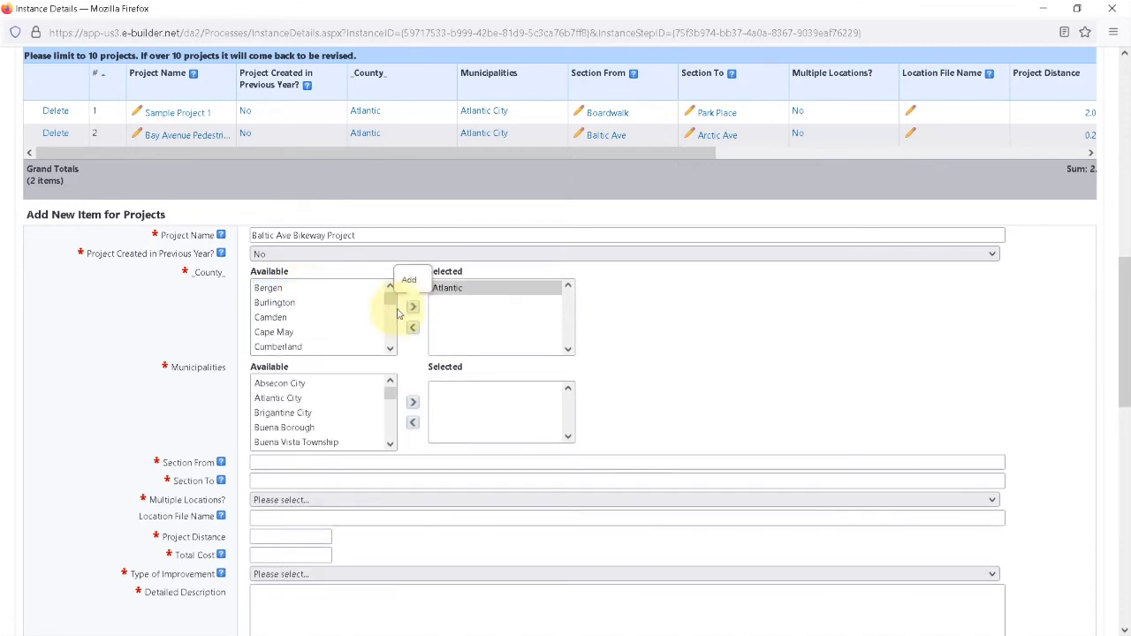
pyautogui.click(280, 402)
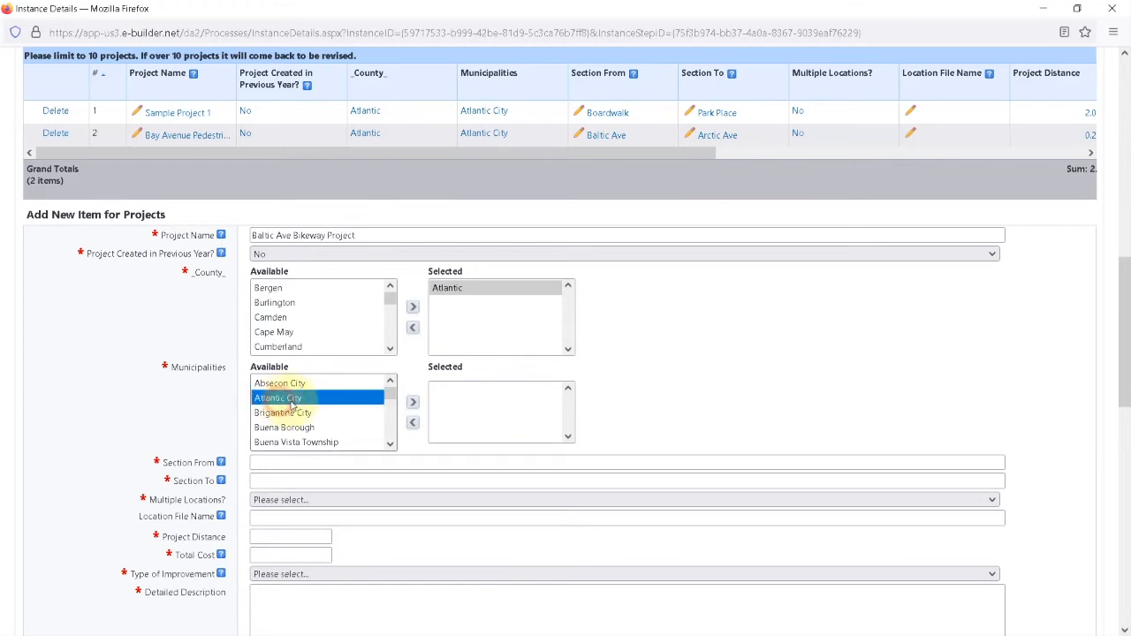
pyautogui.click(412, 404)
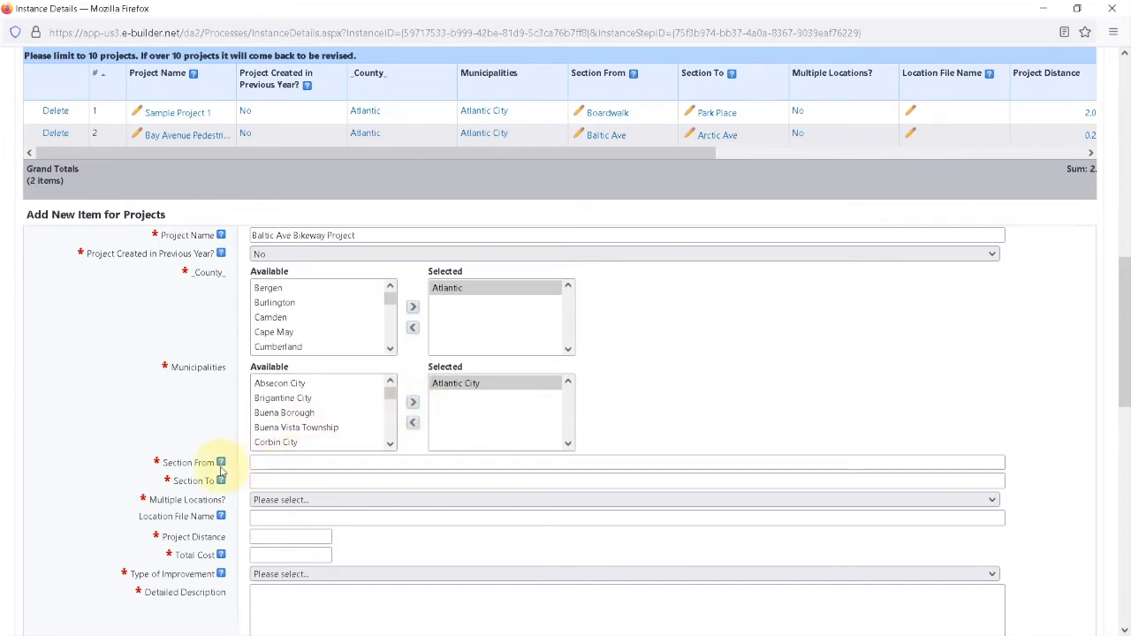
# Enter Various for both Section From and Section To of the new project item.
pyautogui.moveTo(222, 465)
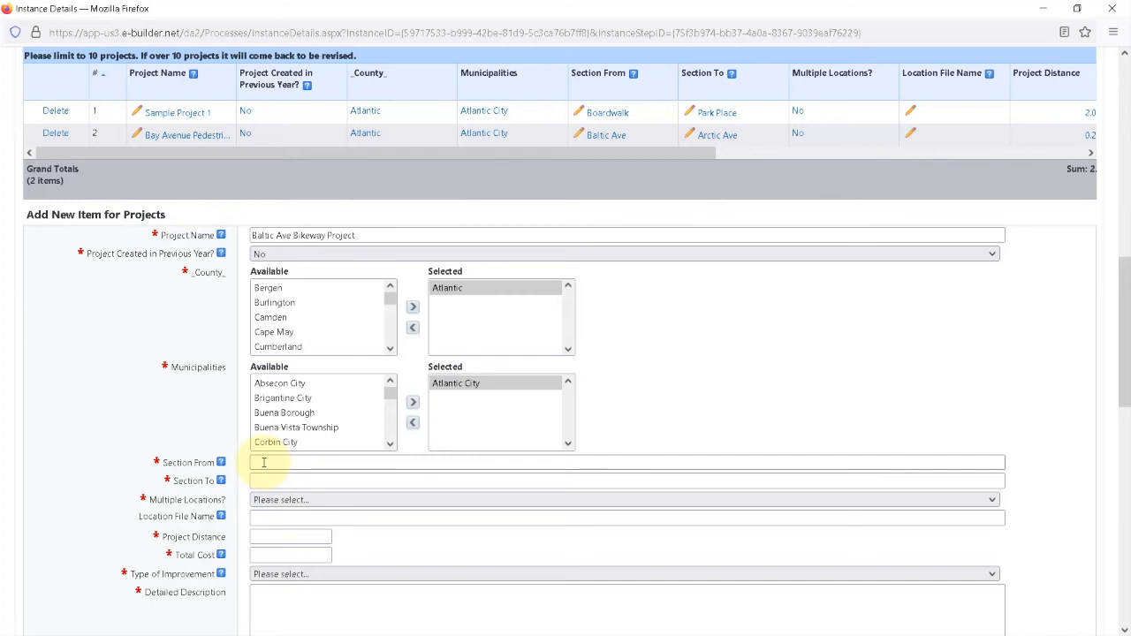
pyautogui.click(263, 463)
pyautogui.write('V')
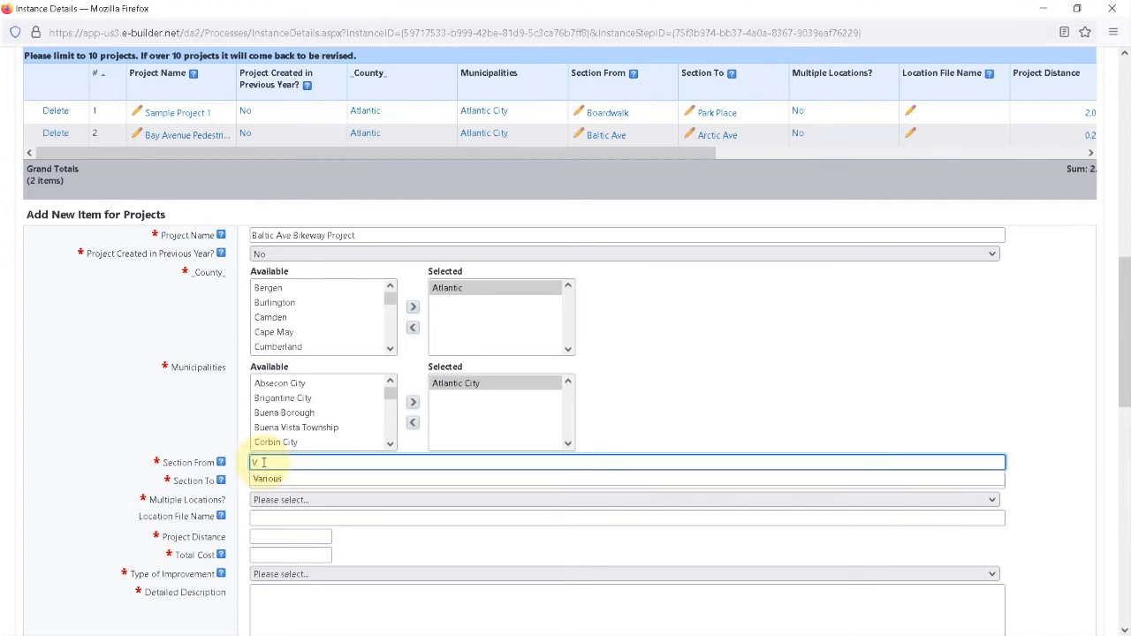
pyautogui.write('a')
pyautogui.press('Down')
pyautogui.press('Tab')
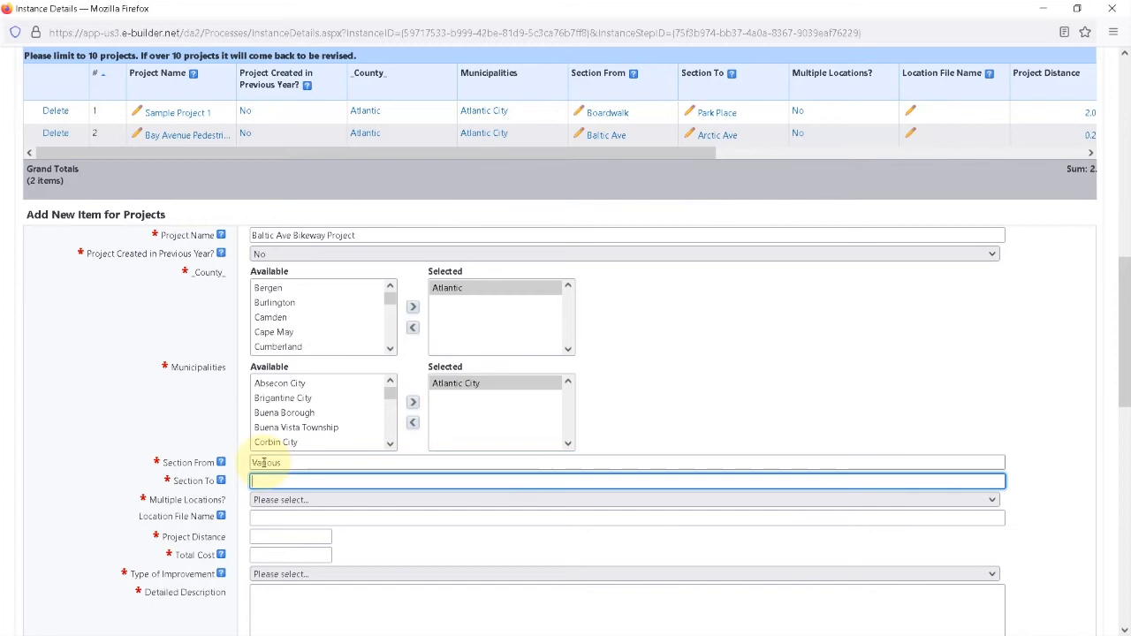
pyautogui.write('Various')
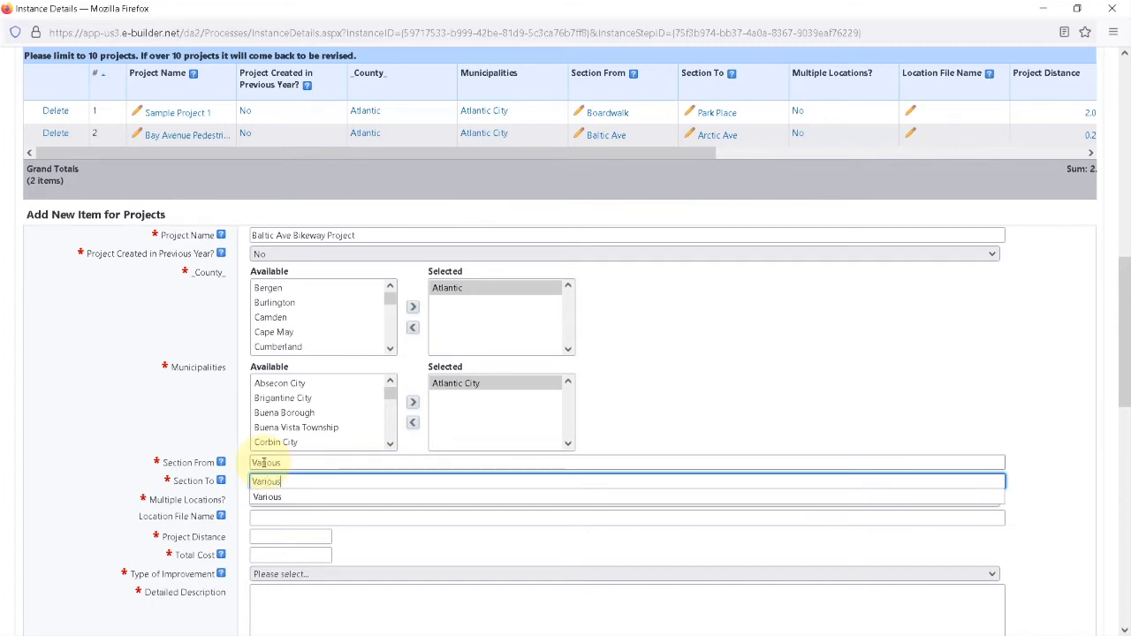
pyautogui.press('Tab')
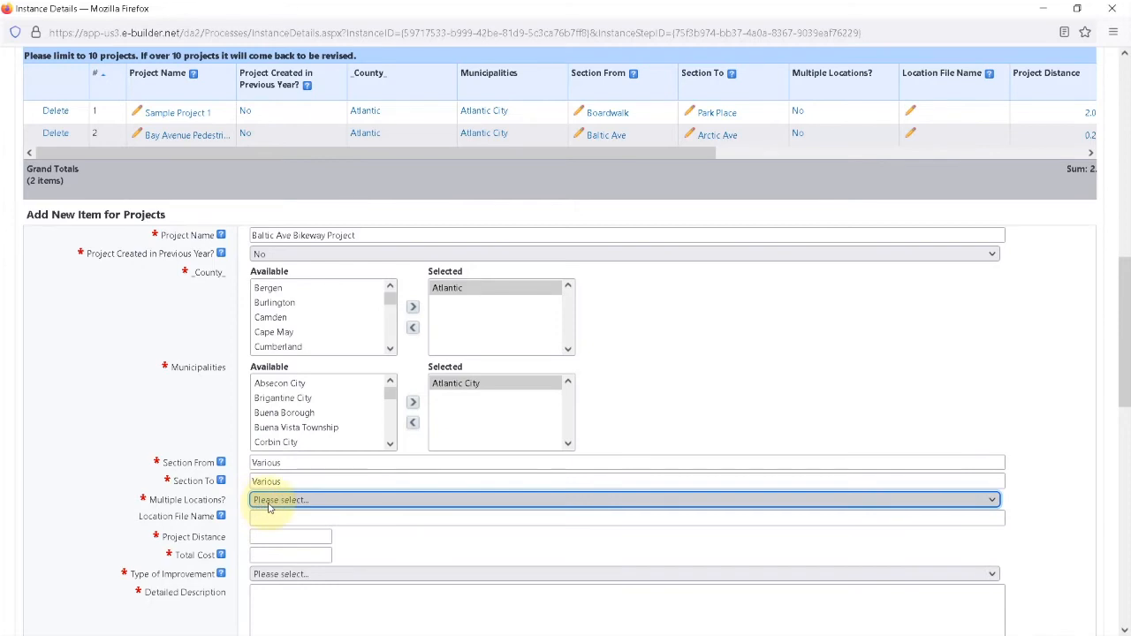
# Set Multiple Locations to Yes for the new project and download the Template for Project_List_Various_Locations.xlsx file.
pyautogui.click(270, 502)
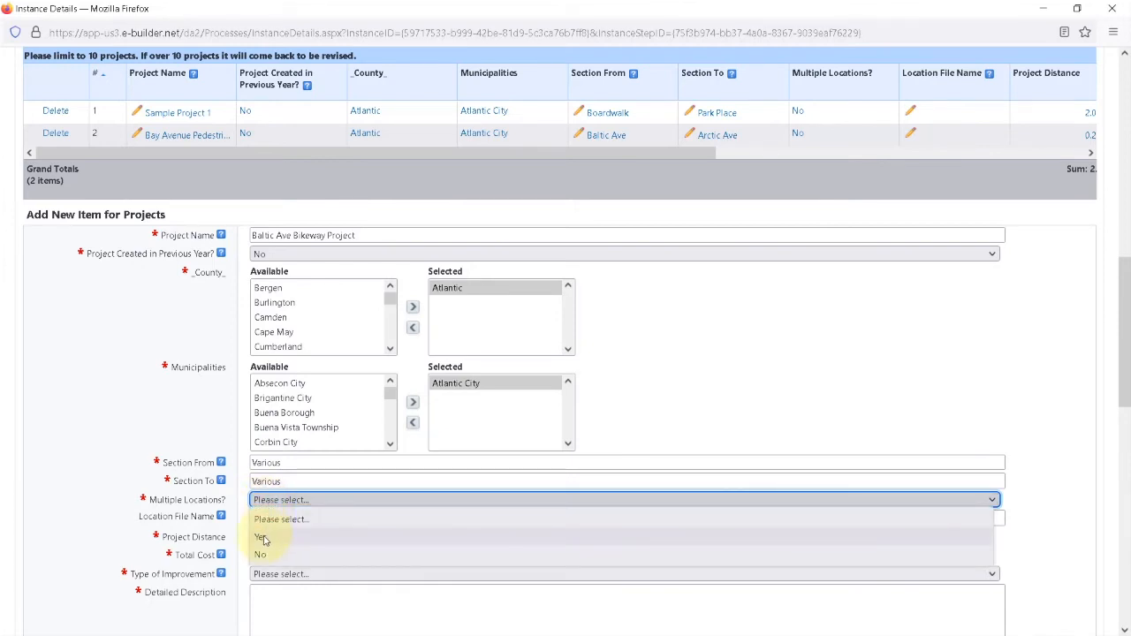
pyautogui.click(264, 538)
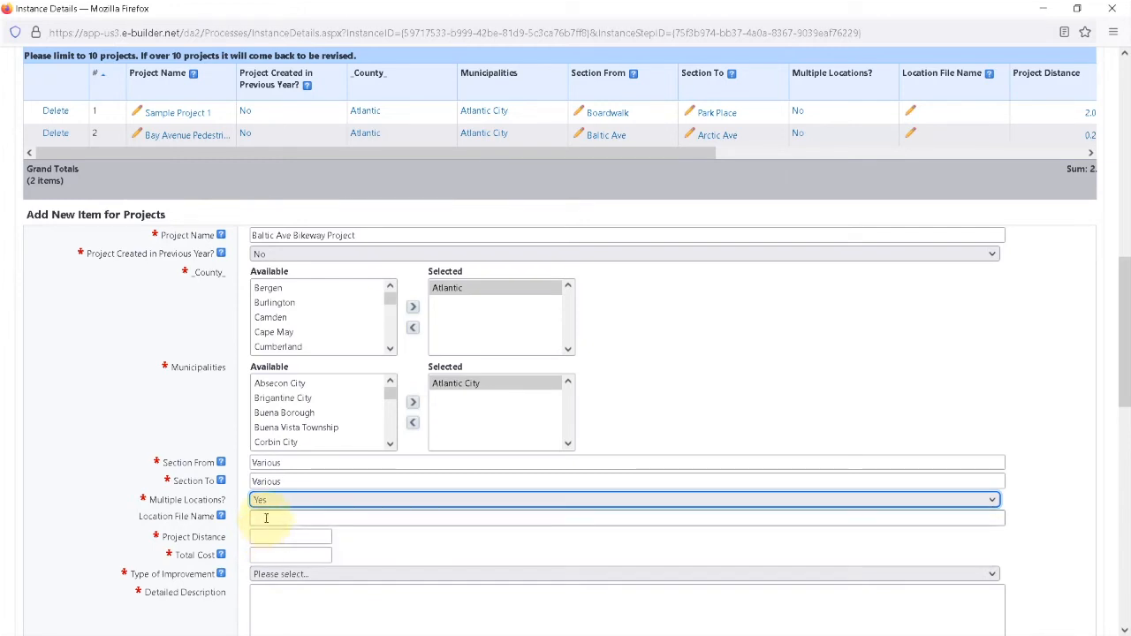
pyautogui.scroll(5, 266, 518)
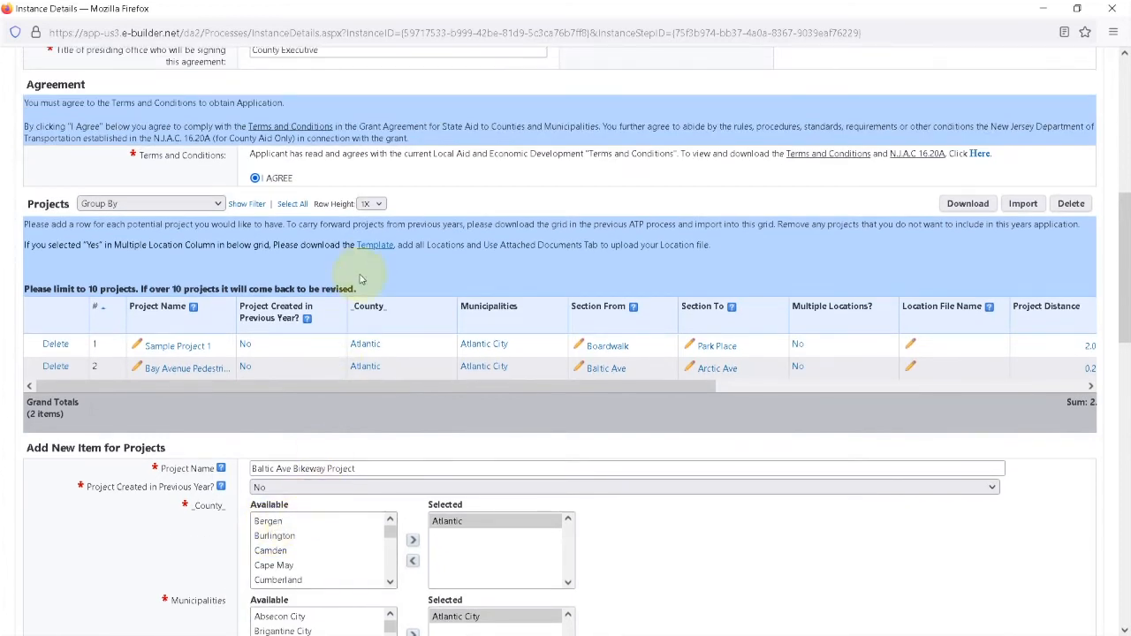
pyautogui.rightClick(380, 249)
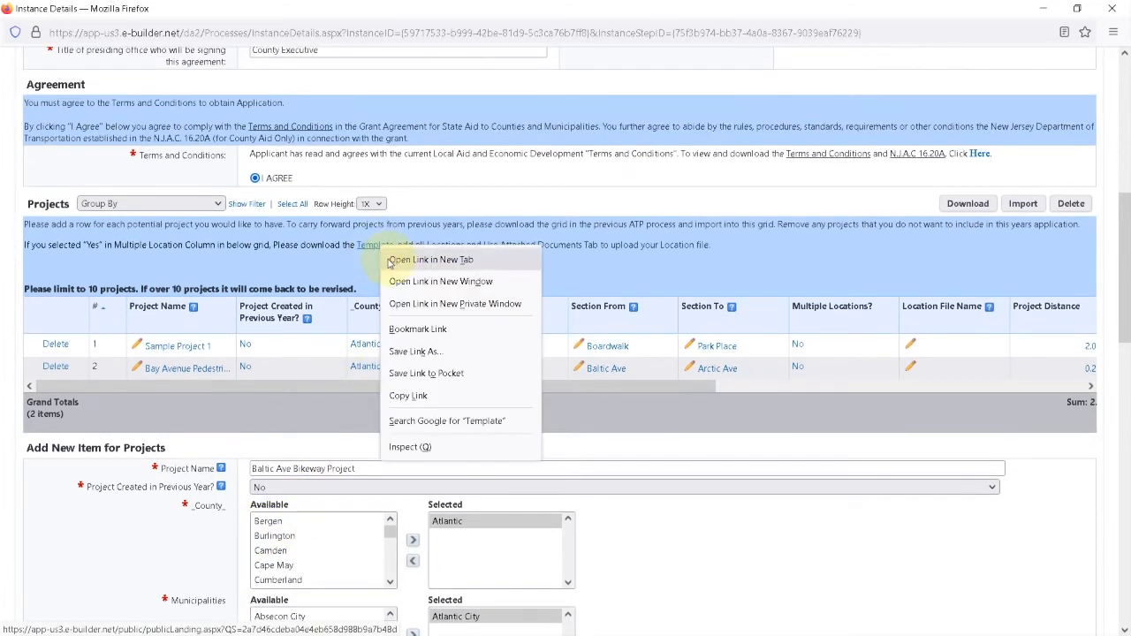
pyautogui.click(431, 259)
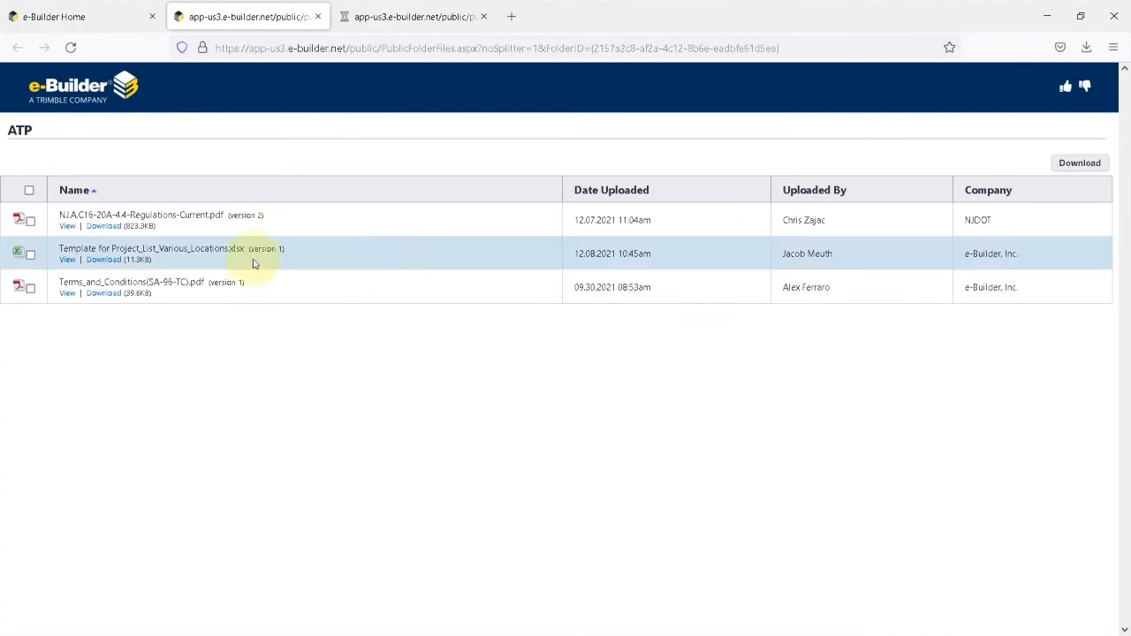
pyautogui.click(30, 256)
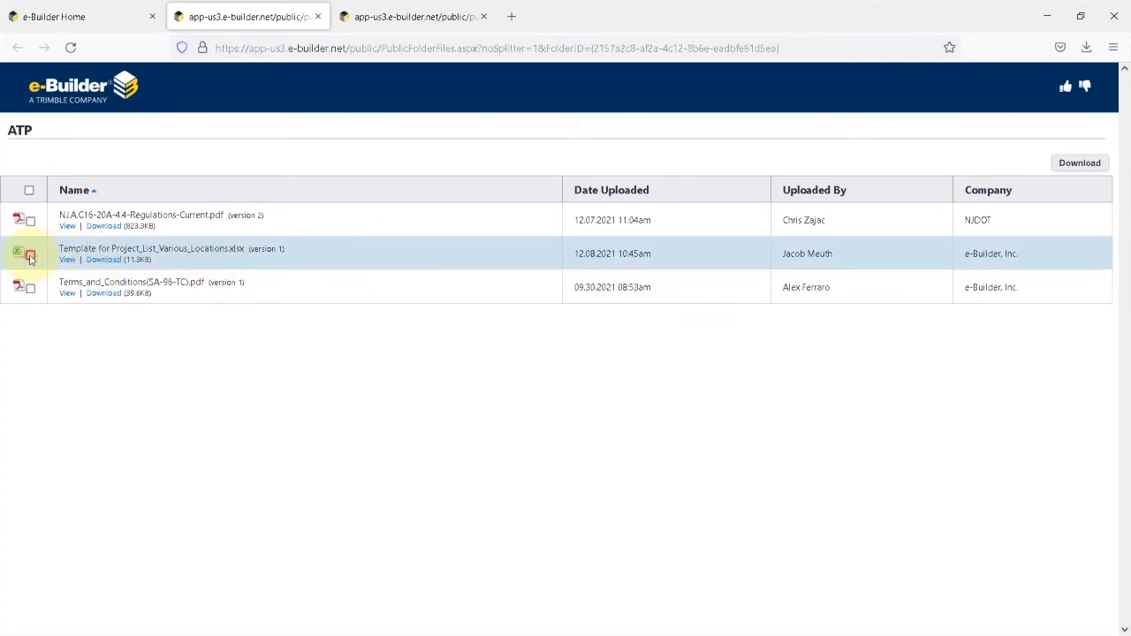
pyautogui.click(105, 261)
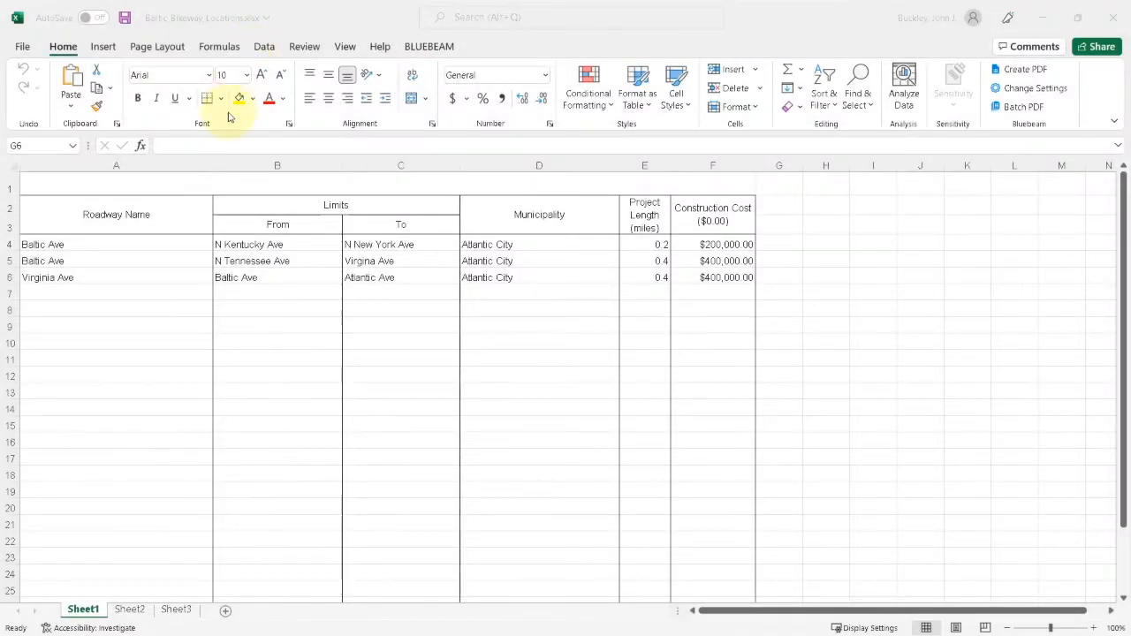
# In Excel, review the roadway, limits, length and cost columns of Baltic_Bikeway_Locations.xlsx, save the workbook and close it.
pyautogui.click(188, 219)
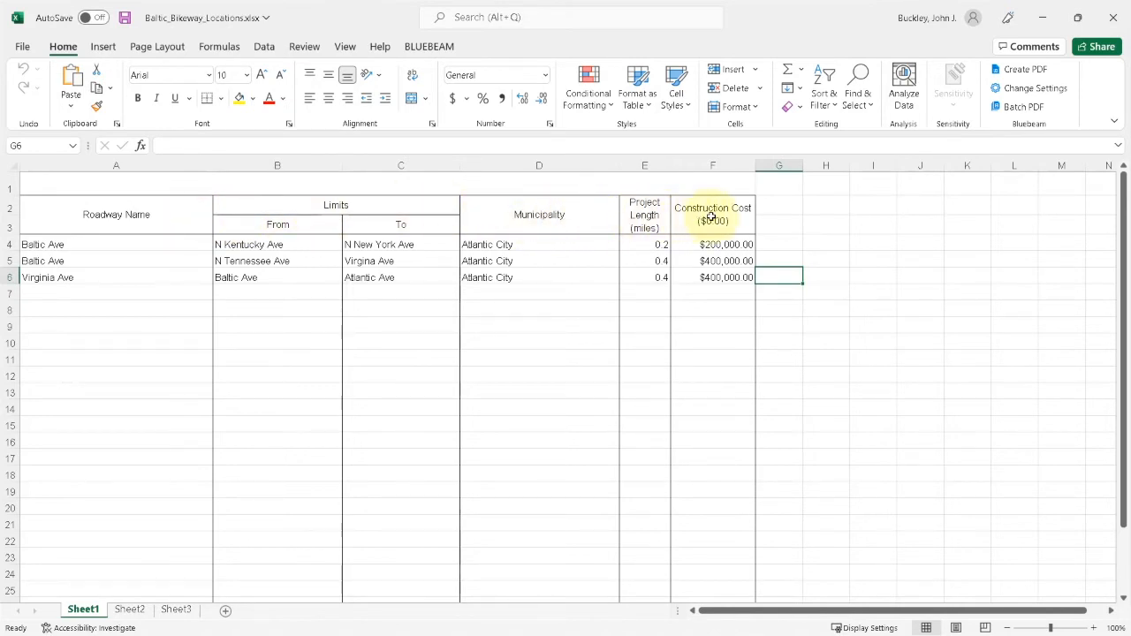
pyautogui.click(129, 18)
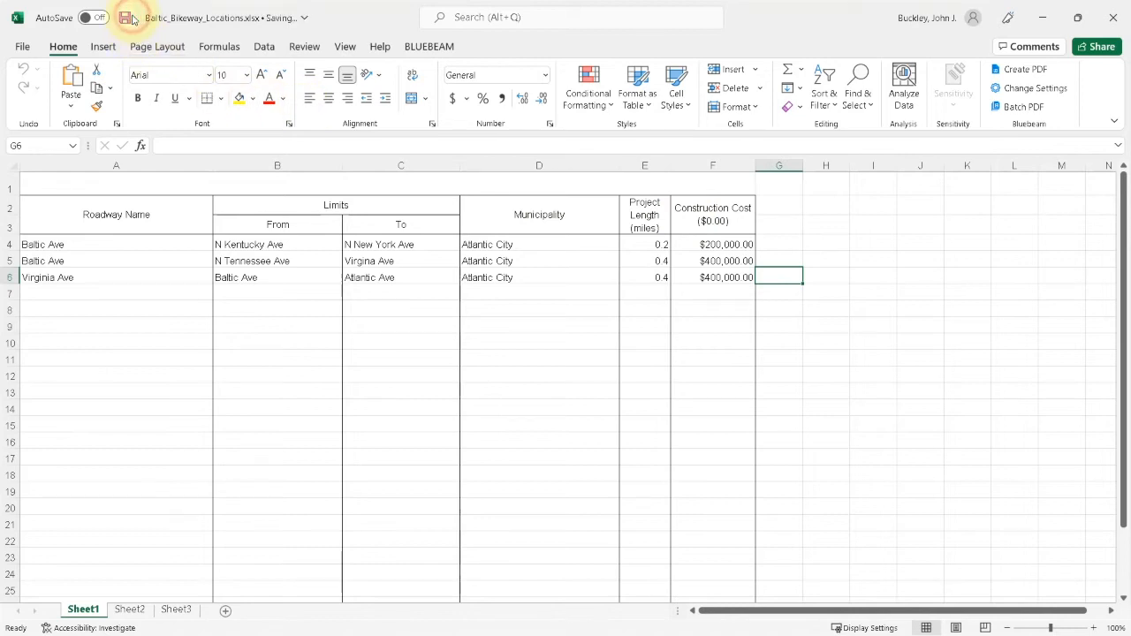
pyautogui.click(1111, 18)
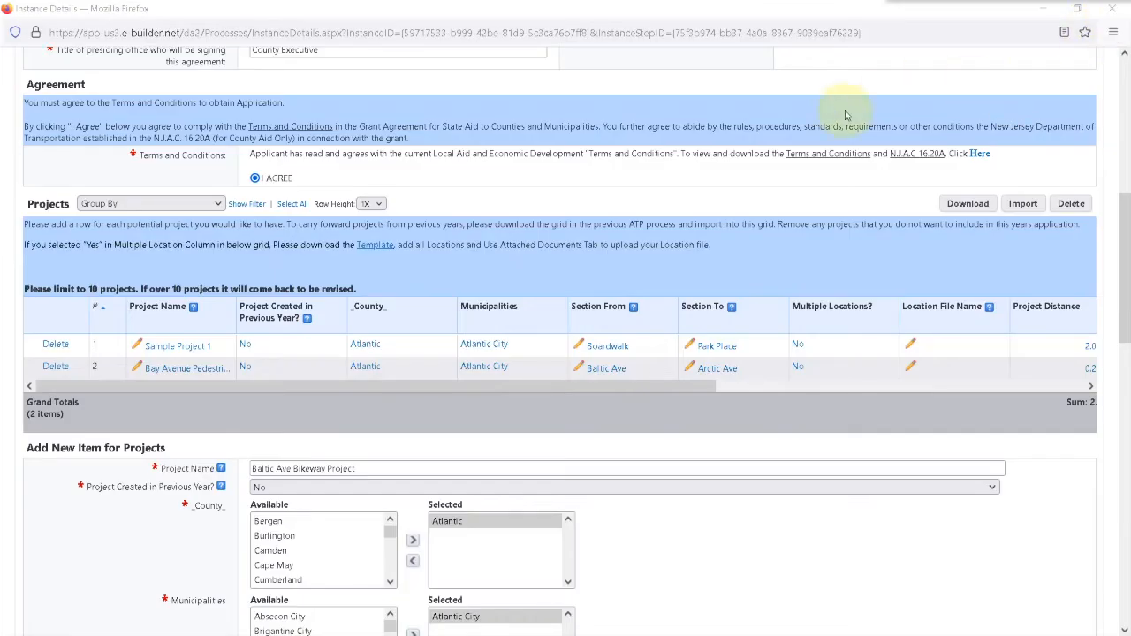
# Back in the application's new project item, enter Baltic_Bikeway_Locations.xlsx as the Location File Name.
pyautogui.scroll(-5, 614, 462)
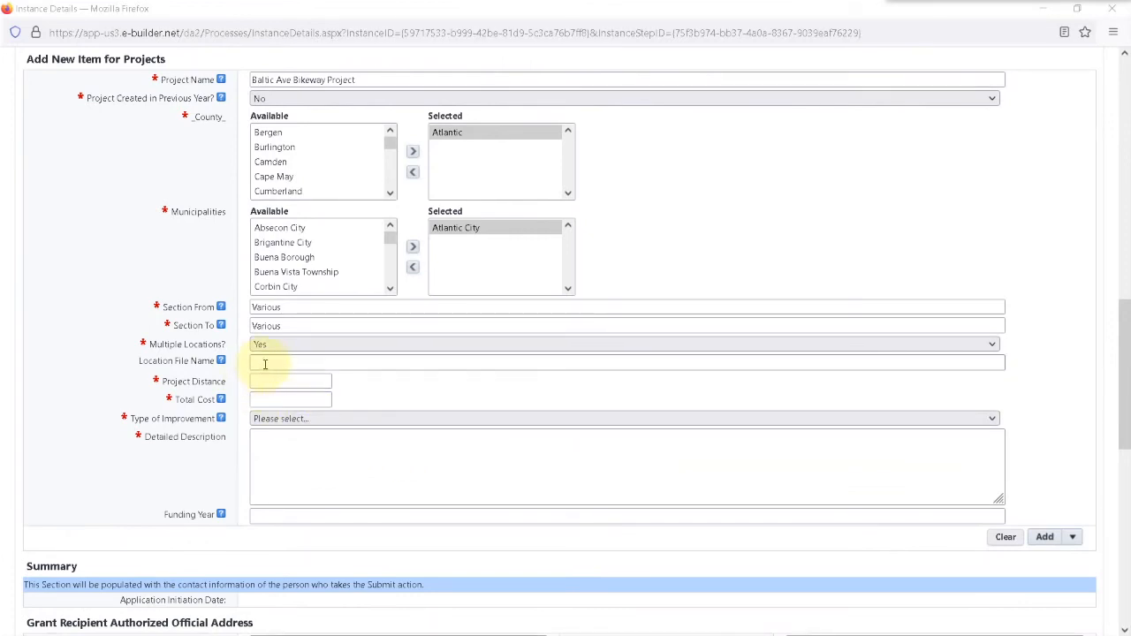
pyautogui.click(264, 364)
pyautogui.write('B')
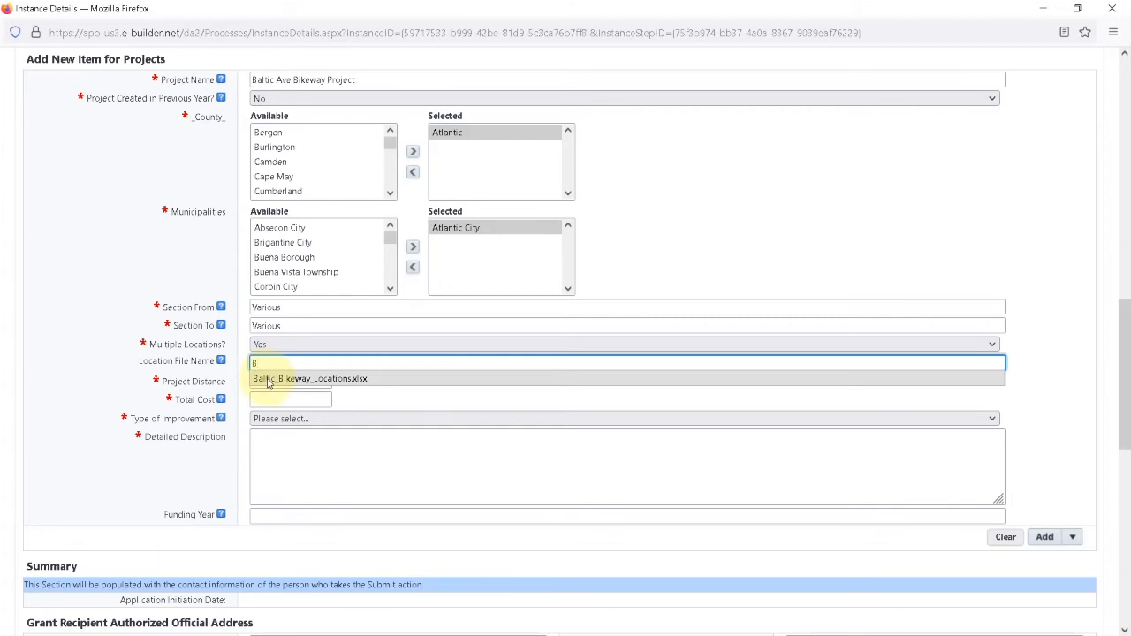
pyautogui.click(268, 382)
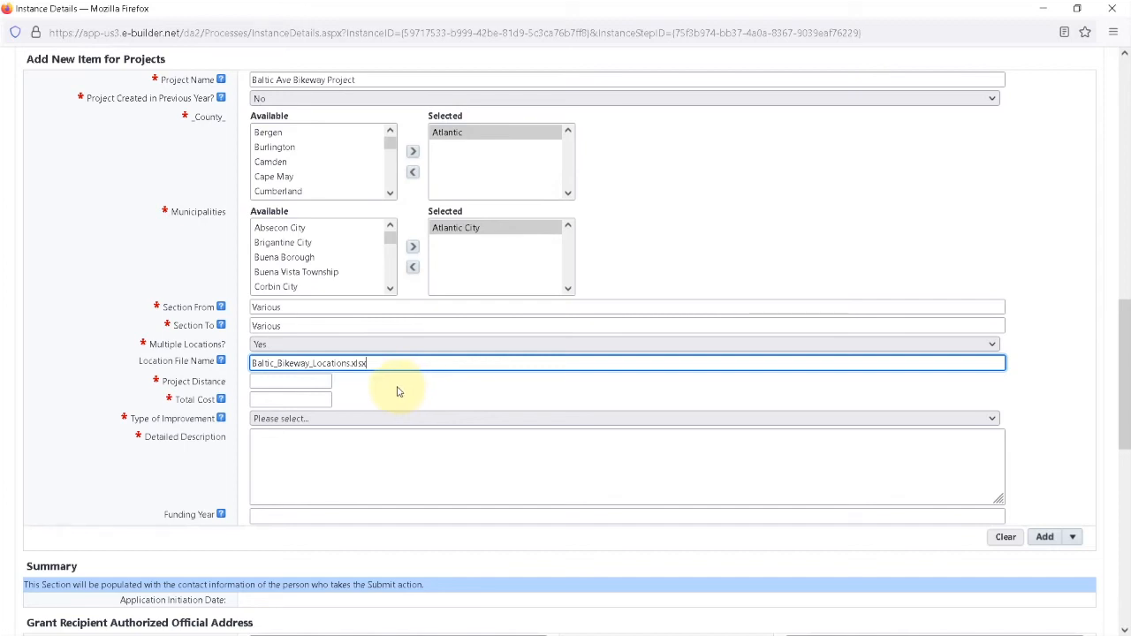
# Set the new project's Project Distance to 1 and its Total Cost to 1000000.
pyautogui.click(324, 382)
pyautogui.write('1')
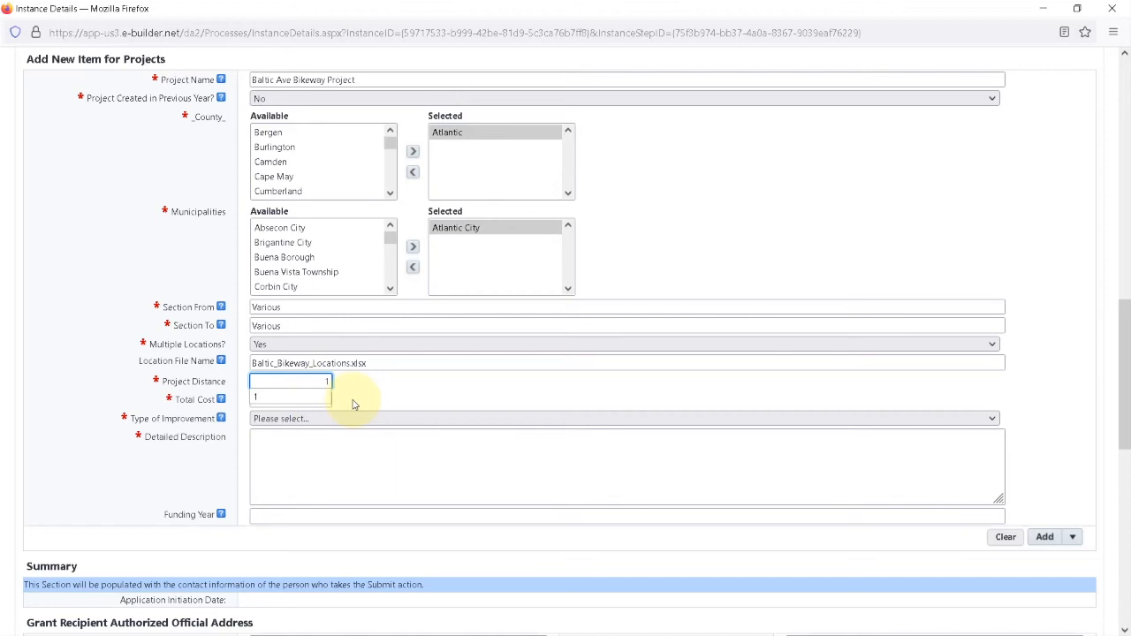
pyautogui.click(318, 399)
pyautogui.write('1')
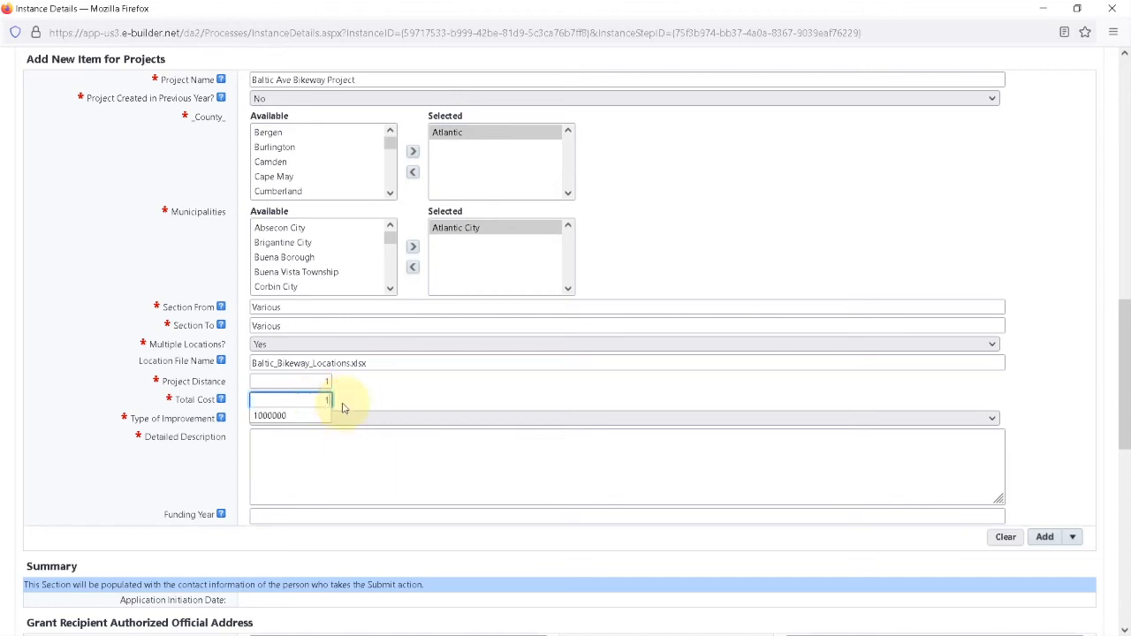
pyautogui.write('000000')
pyautogui.press('Tab')
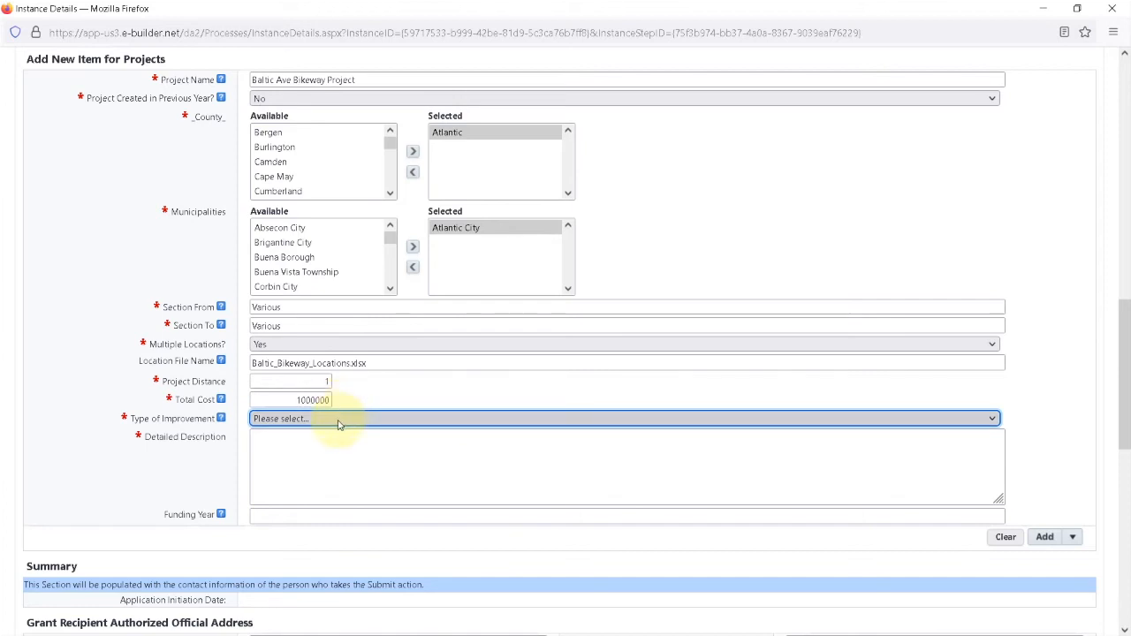
# Choose Bikeway as the Type of Improvement and fill the Detailed Description with "Enter detailed description here...".
pyautogui.click(340, 424)
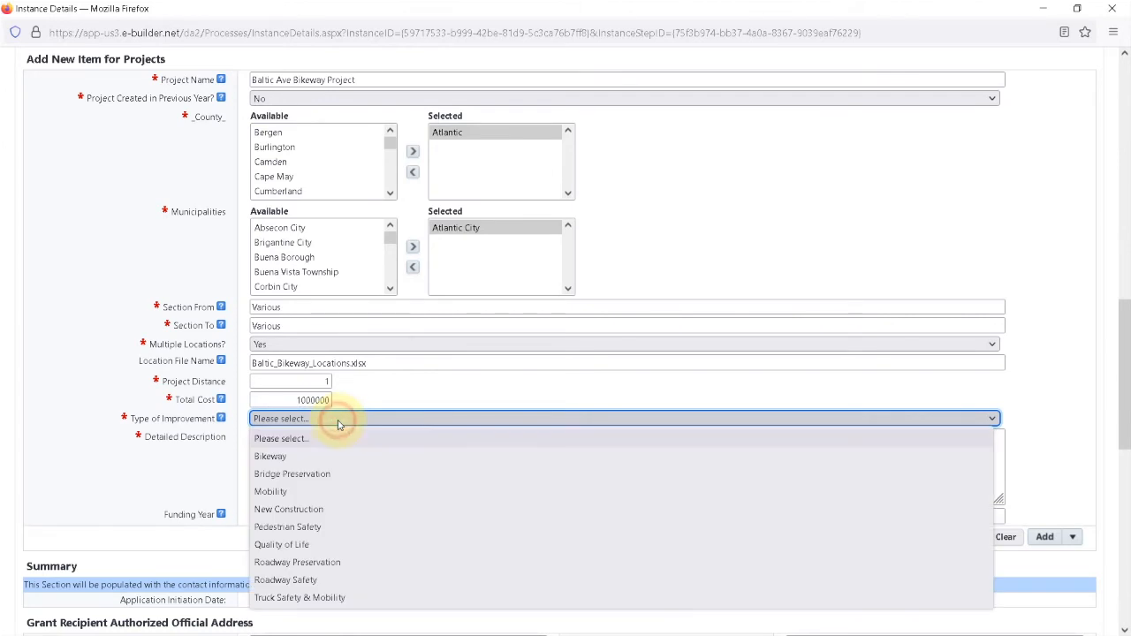
pyautogui.click(270, 456)
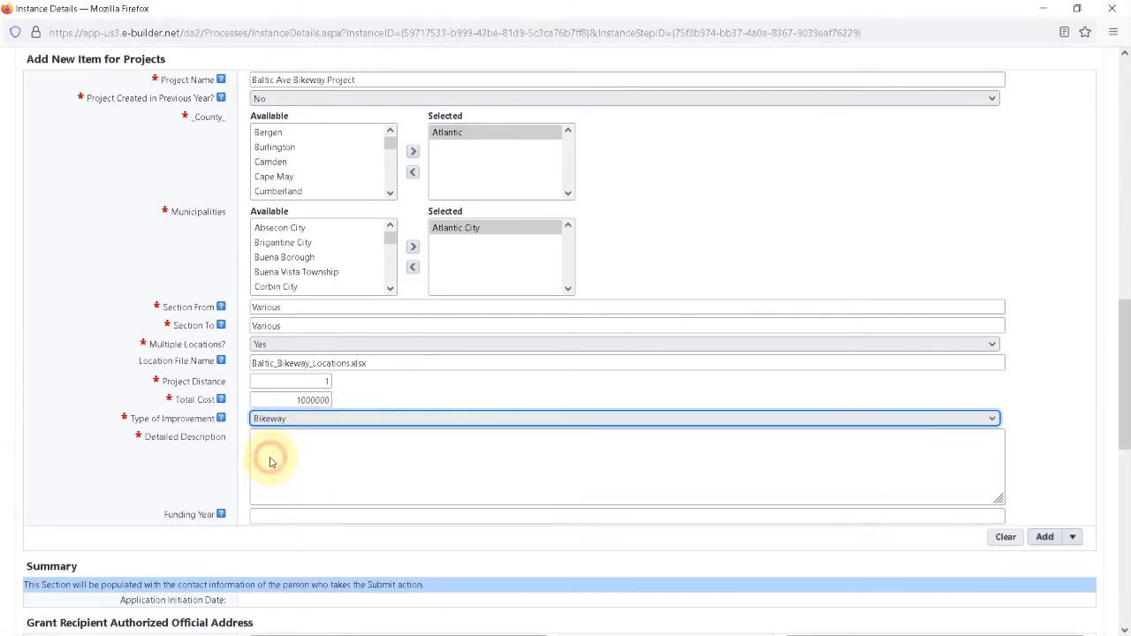
pyautogui.click(270, 461)
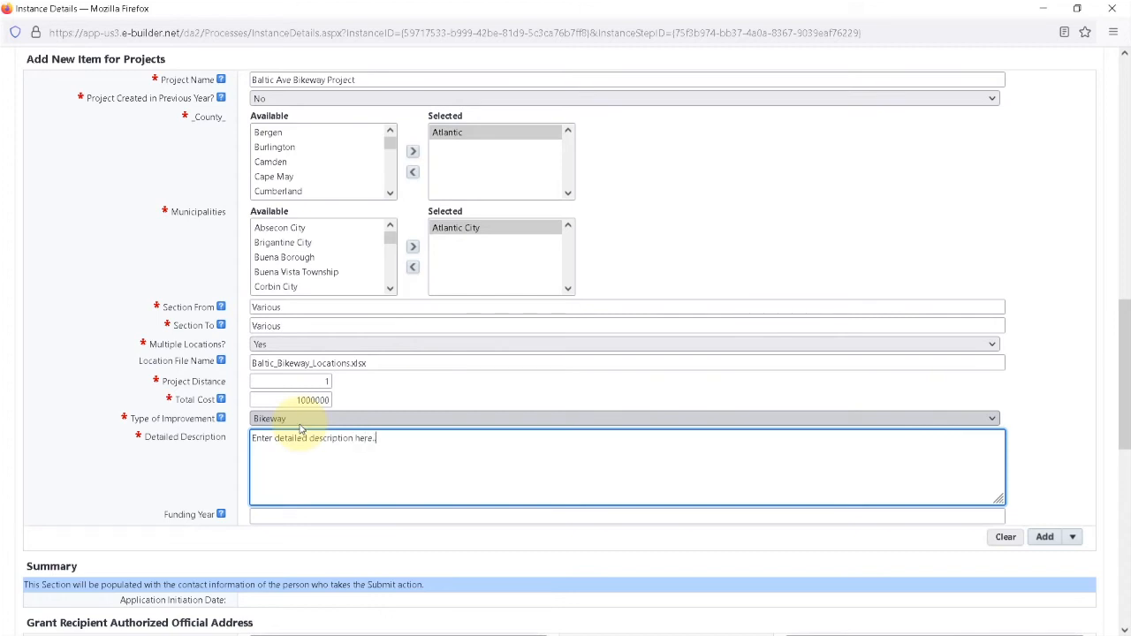
# Enter 2022 as the Funding Year and add the completed Baltic Ave Bikeway Project item to the Projects grid.
pyautogui.click(294, 516)
pyautogui.write('2022')
pyautogui.click(1078, 472)
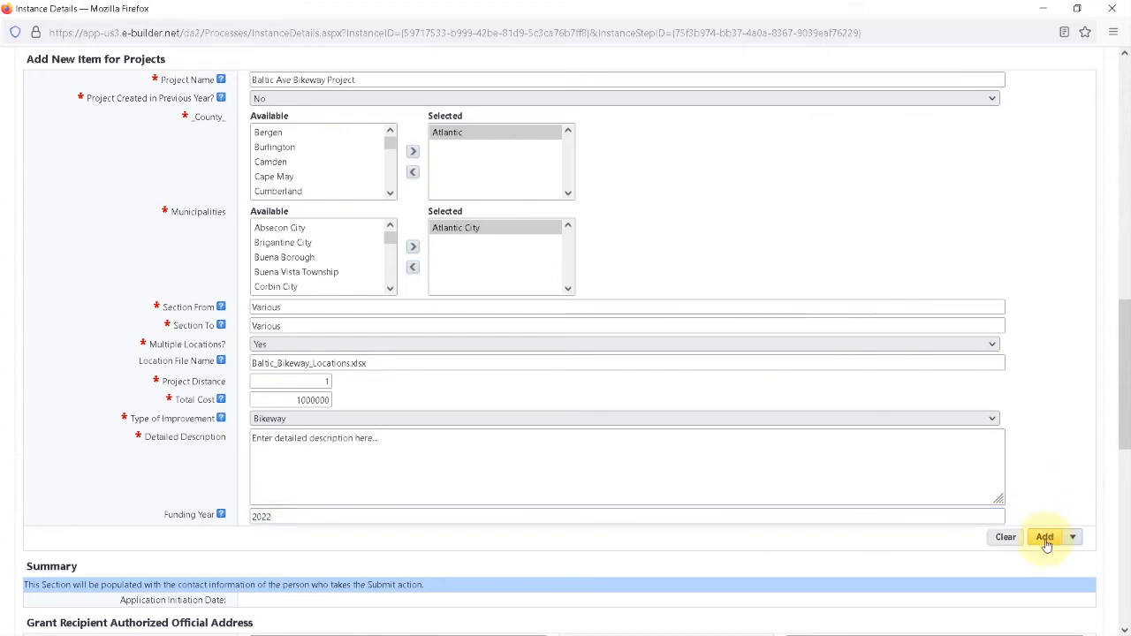
pyautogui.click(1045, 539)
pyautogui.scroll(4, 878, 518)
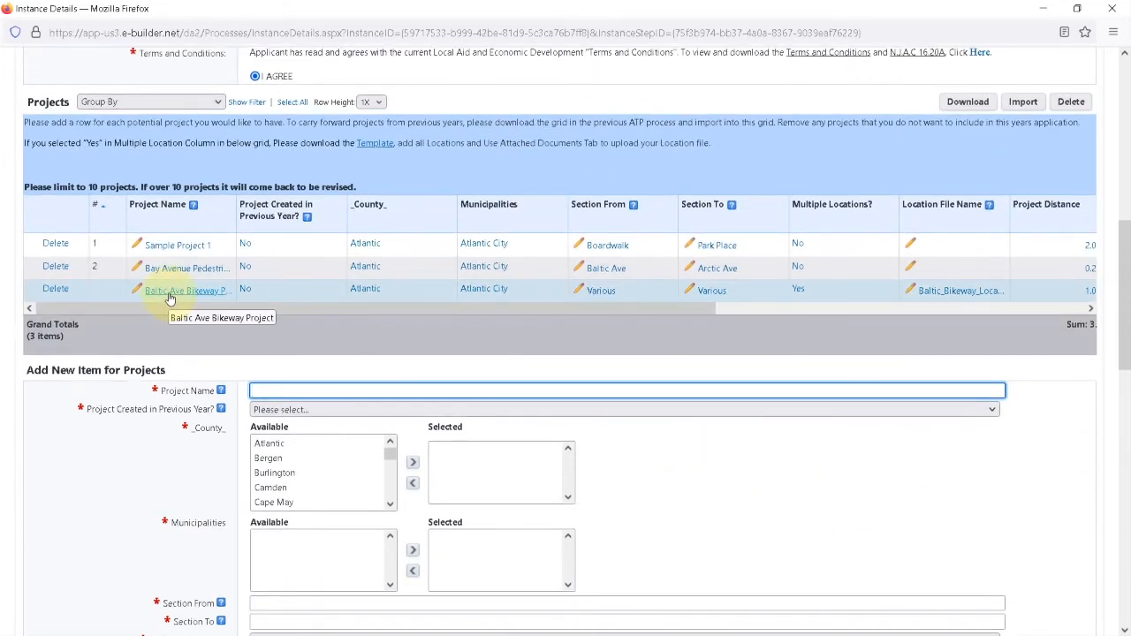
# Attach Baltic_Bikeway_Locations.xlsx from the computer's sample_data folder to the application's attached documents.
pyautogui.scroll(6, 170, 299)
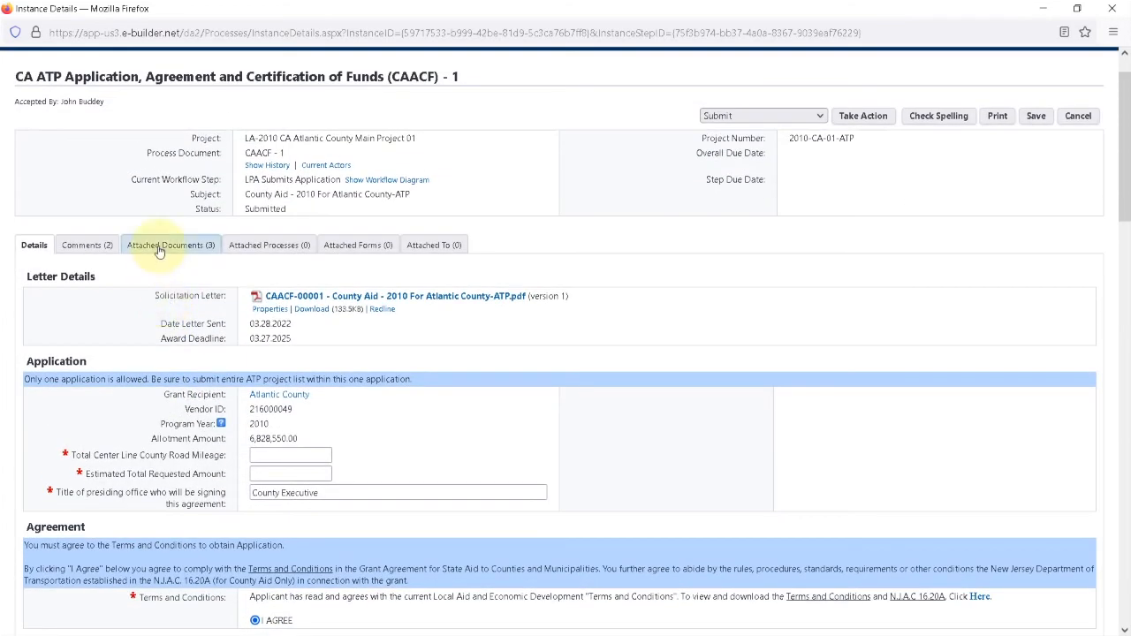
pyautogui.click(160, 249)
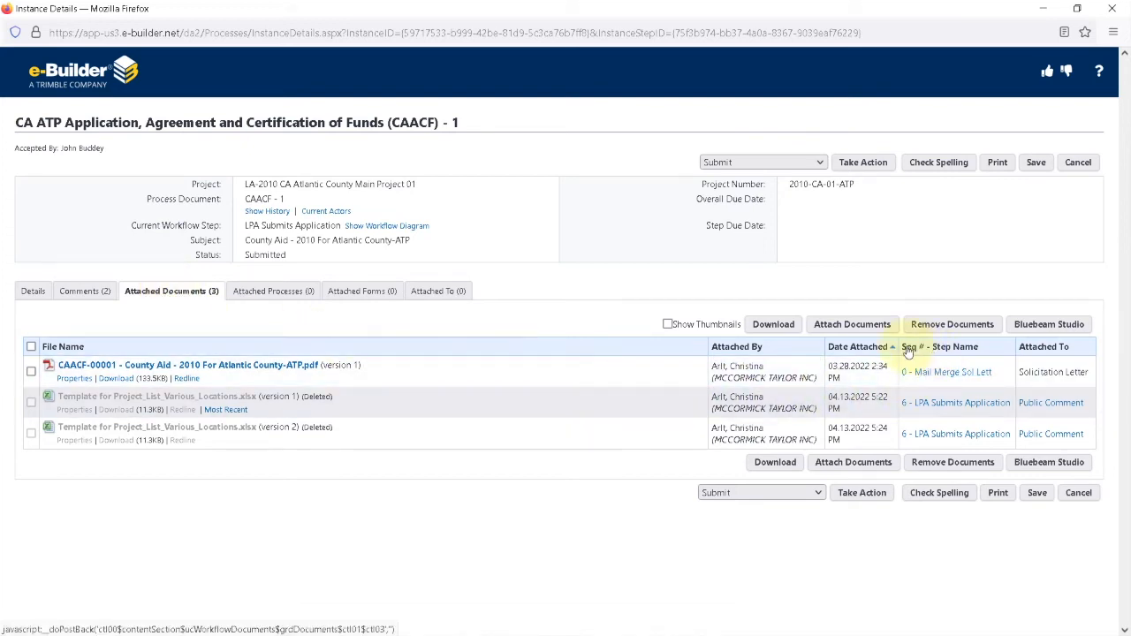
pyautogui.click(854, 327)
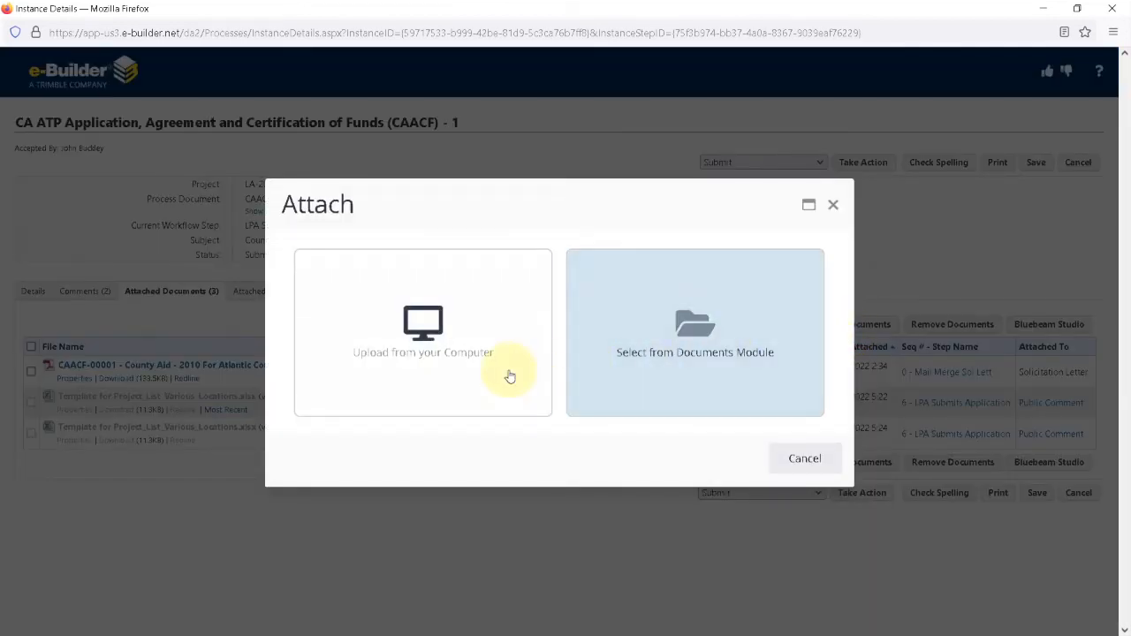
pyautogui.click(496, 378)
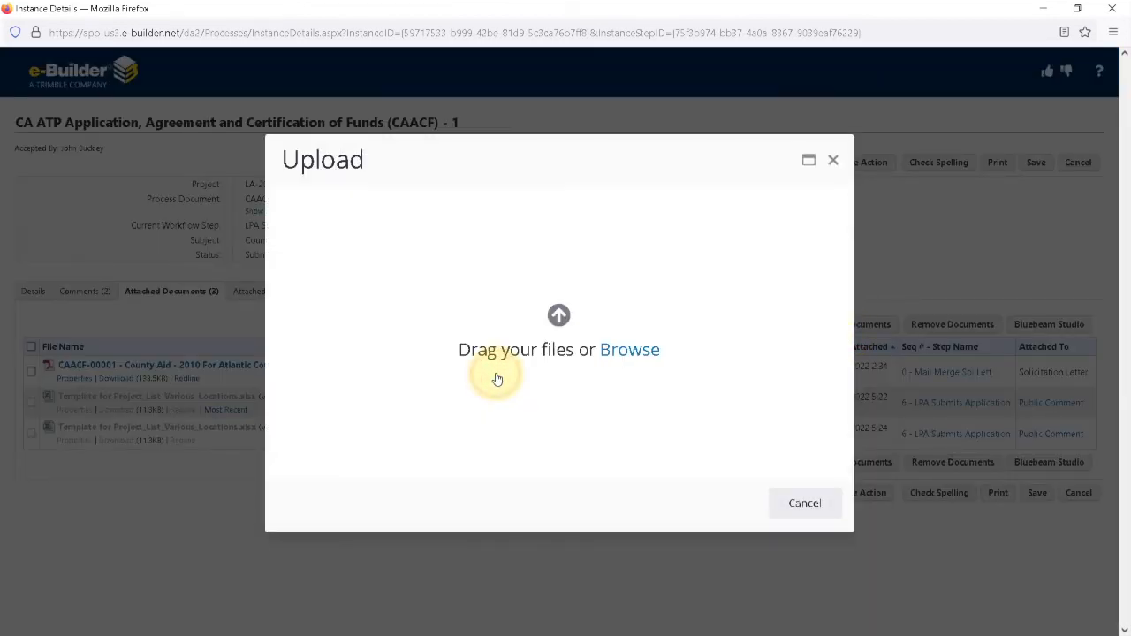
pyautogui.moveTo(1060, 0); pyautogui.dragTo(1130, 601)
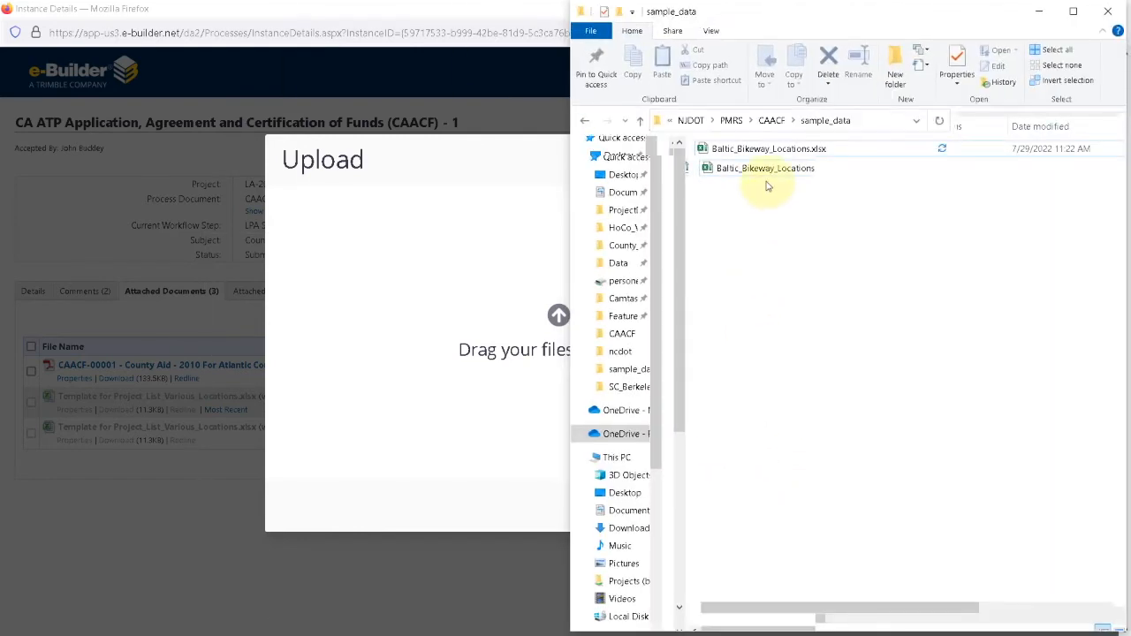
pyautogui.click(777, 168)
pyautogui.moveTo(582, 260); pyautogui.dragTo(476, 323)
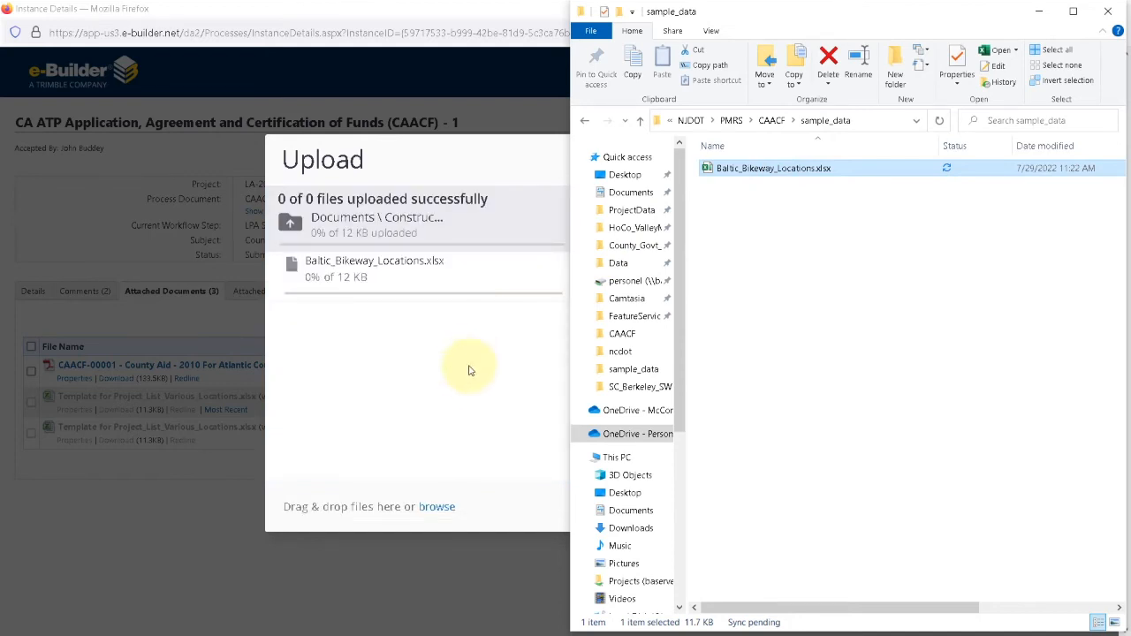
pyautogui.click(464, 372)
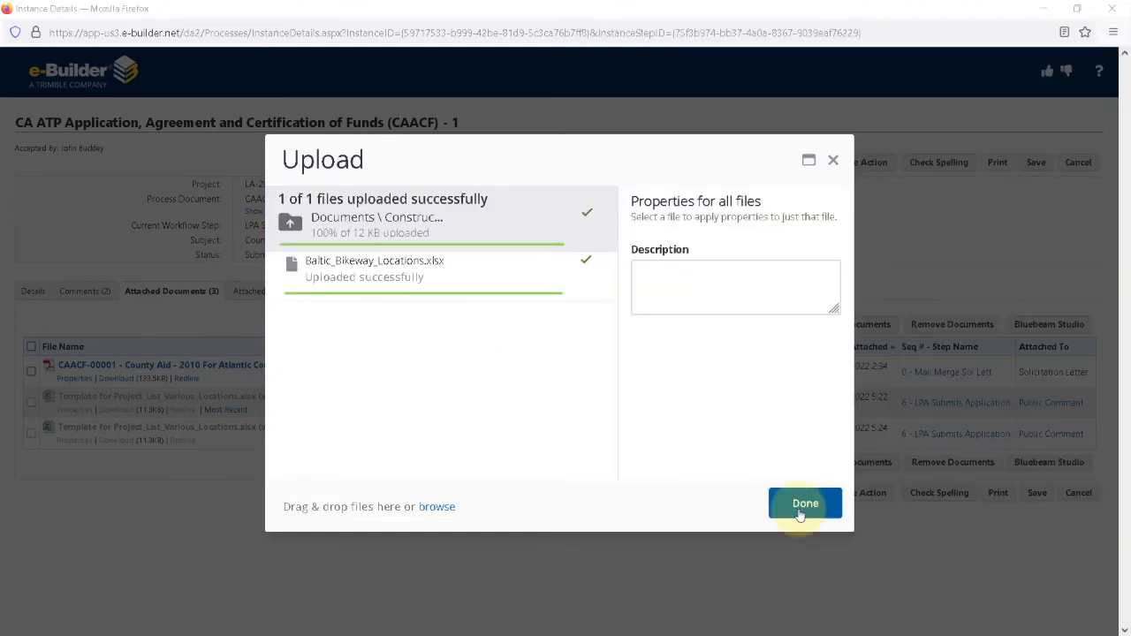
pyautogui.click(800, 513)
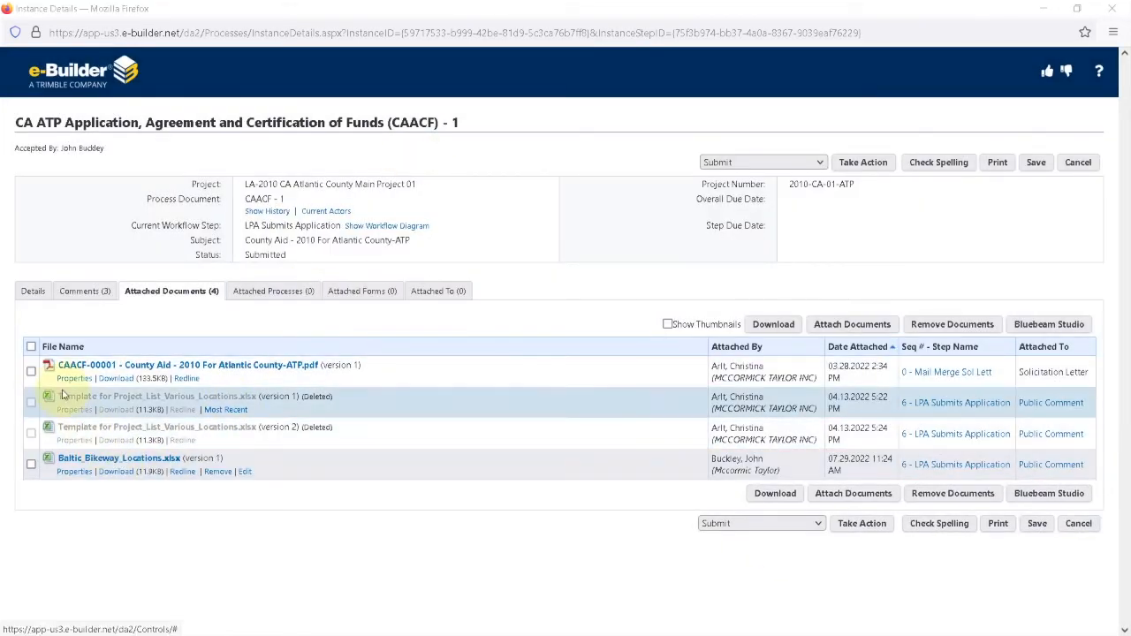
# Return to the application details, download the Projects grid's import template and open Template.xls in Excel.
pyautogui.click(32, 293)
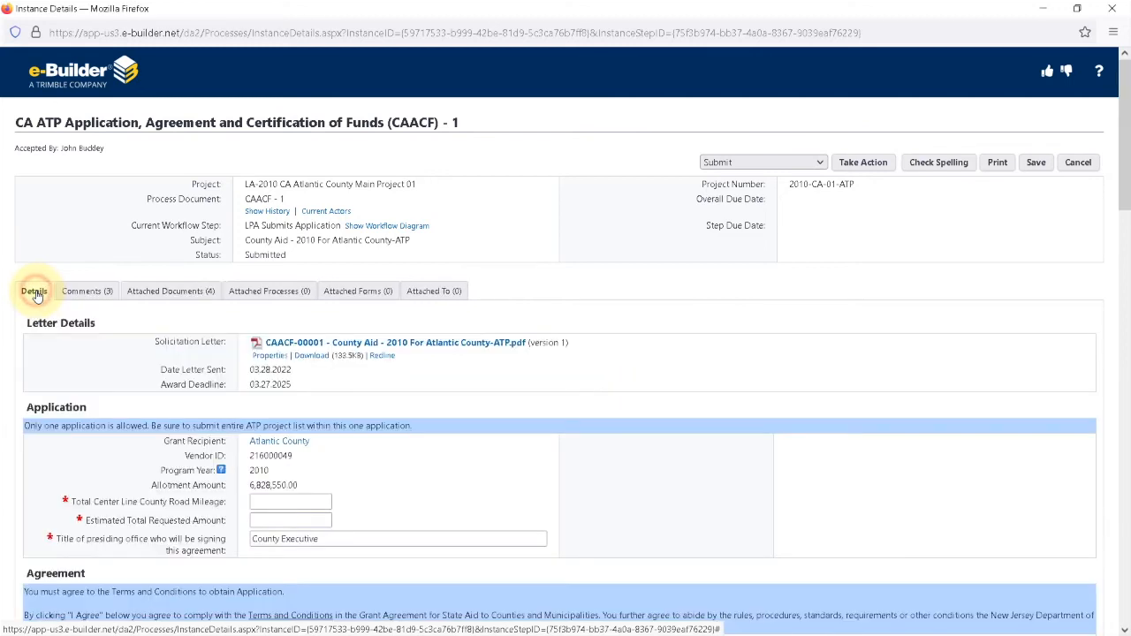
pyautogui.scroll(-3, 97, 311)
pyautogui.scroll(-3, 97, 311)
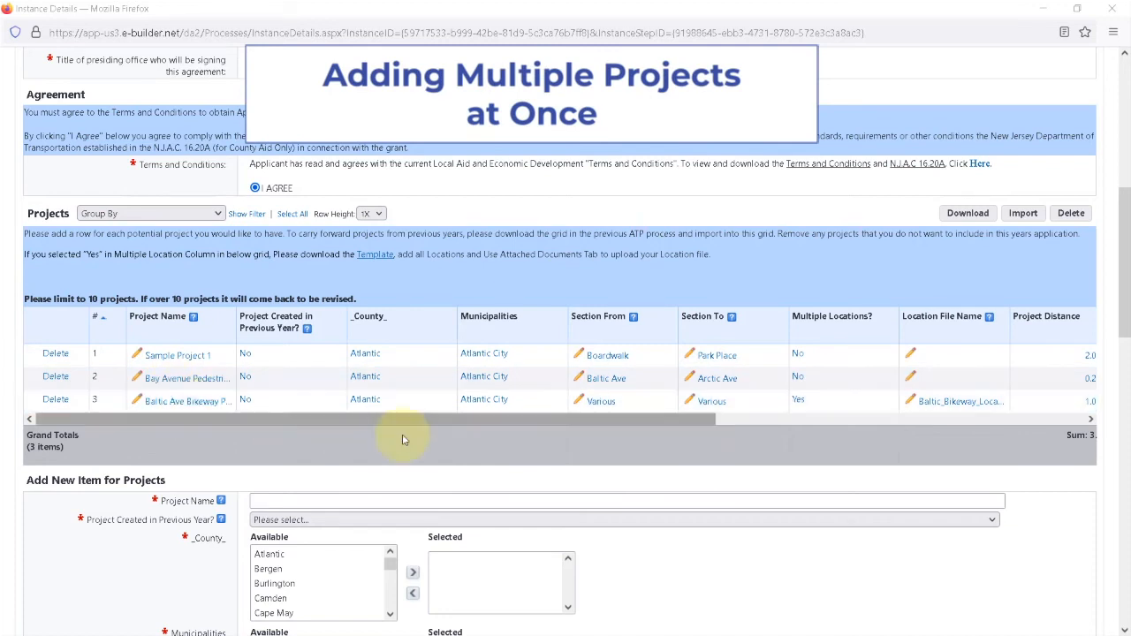
pyautogui.click(981, 220)
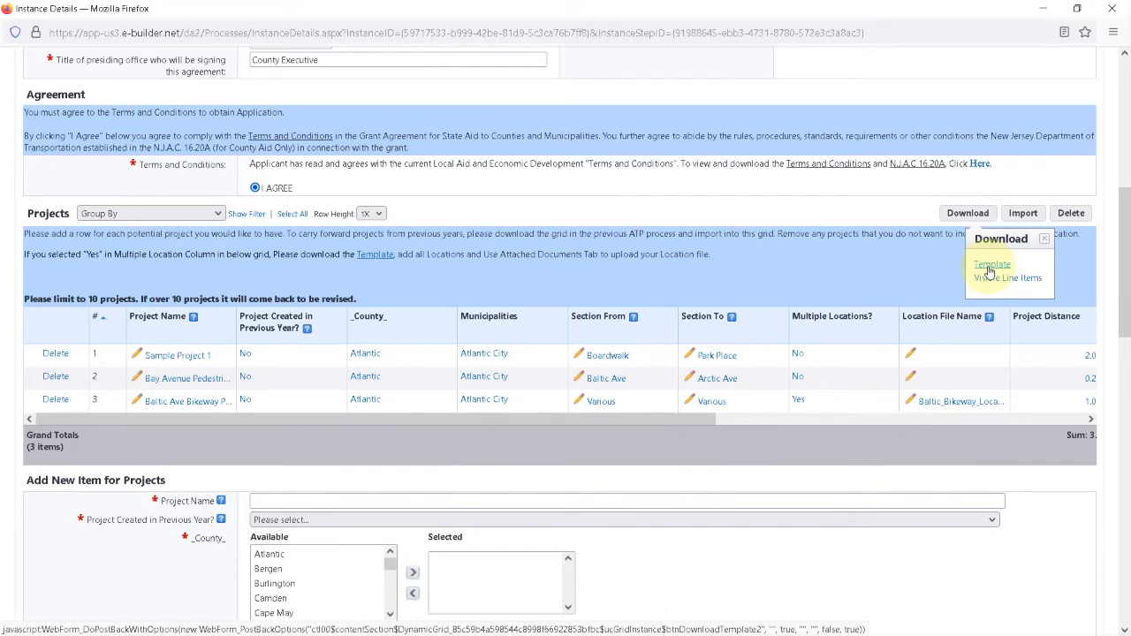
pyautogui.click(992, 265)
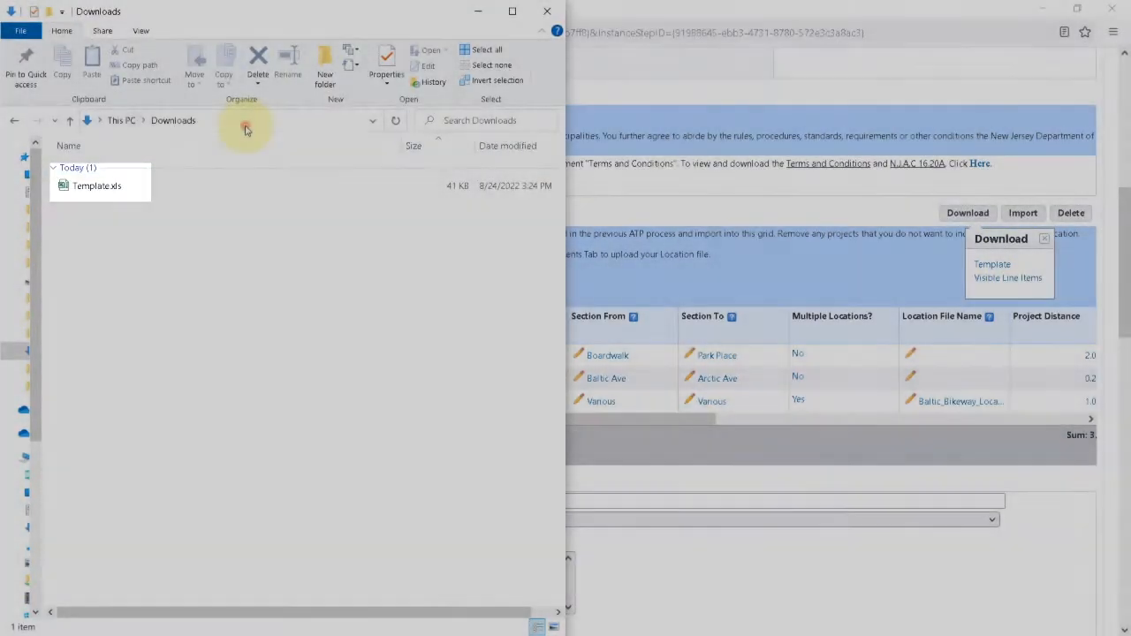
pyautogui.click(245, 126)
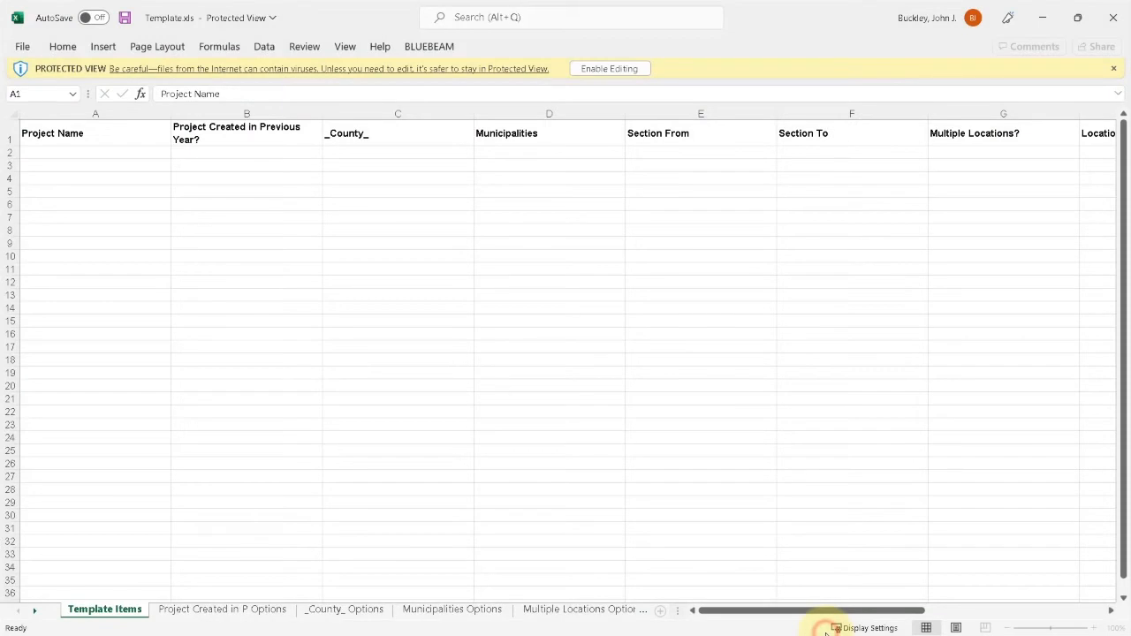
pyautogui.click(320, 308)
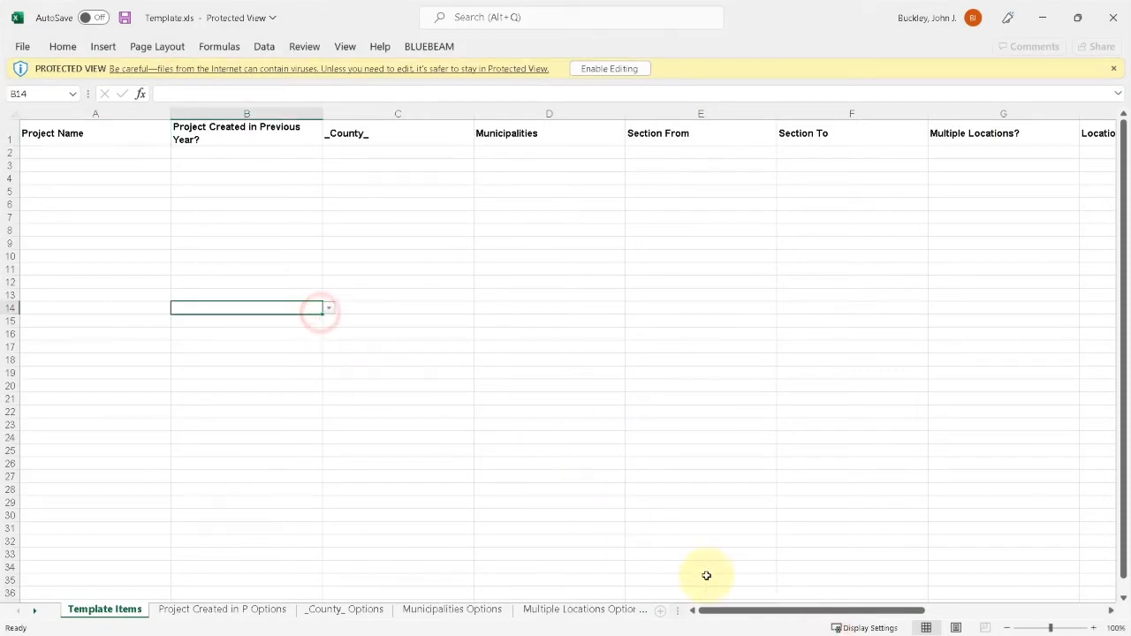
# Examine the municipality choices offered in cell D2 of the import template's Municipalities column.
pyautogui.hscroll(1, 707, 576)
pyautogui.click(281, 142)
pyautogui.click(298, 155)
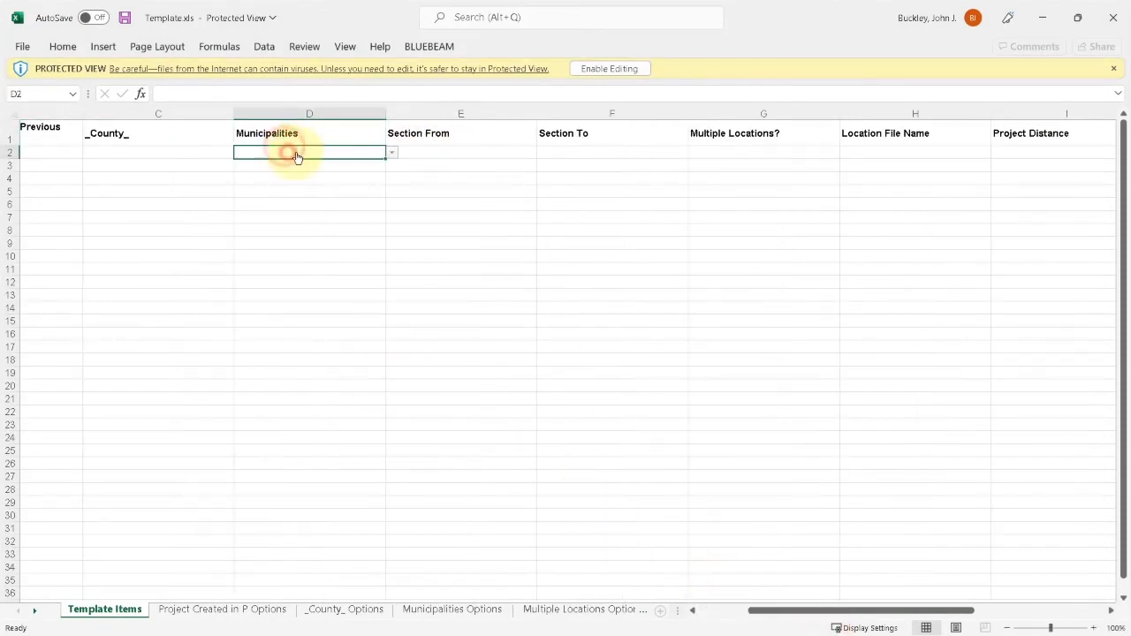
pyautogui.click(391, 153)
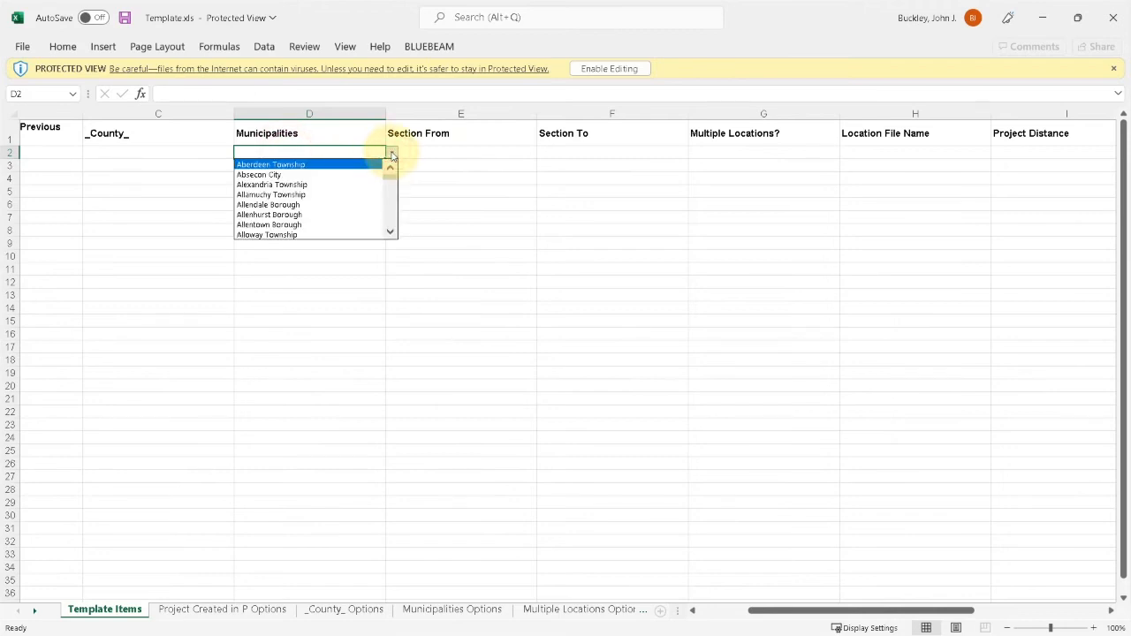
pyautogui.scroll(-3, 393, 177)
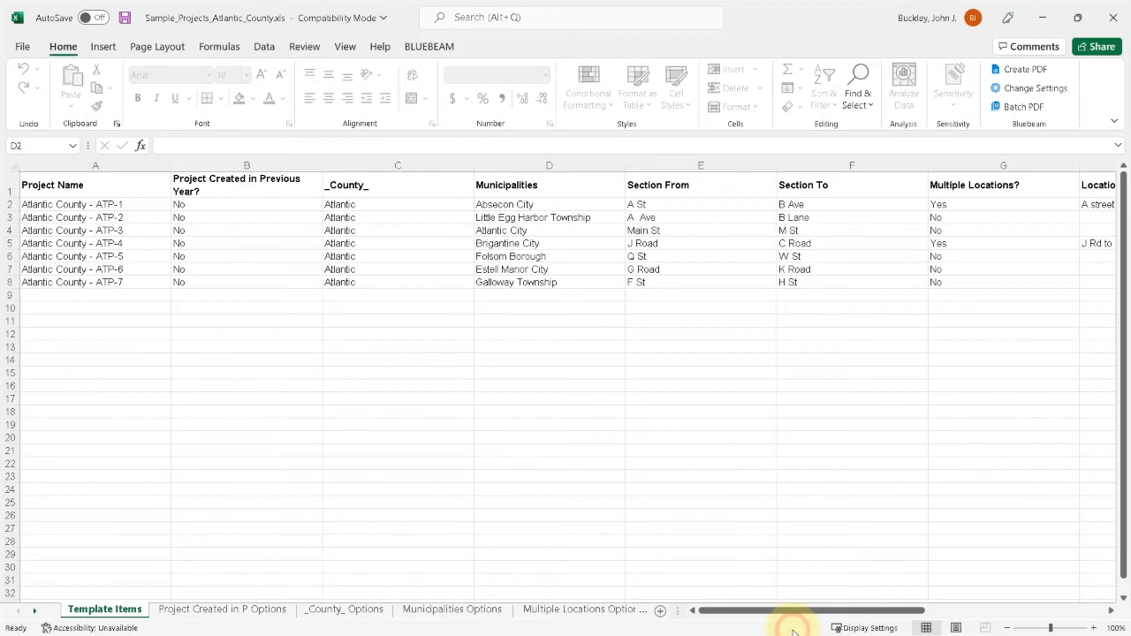
# Look over the columns of Sample_Projects_Atlantic_County.xls, save the workbook and return to the application in Firefox.
pyautogui.moveTo(798, 614); pyautogui.dragTo(774, 618)
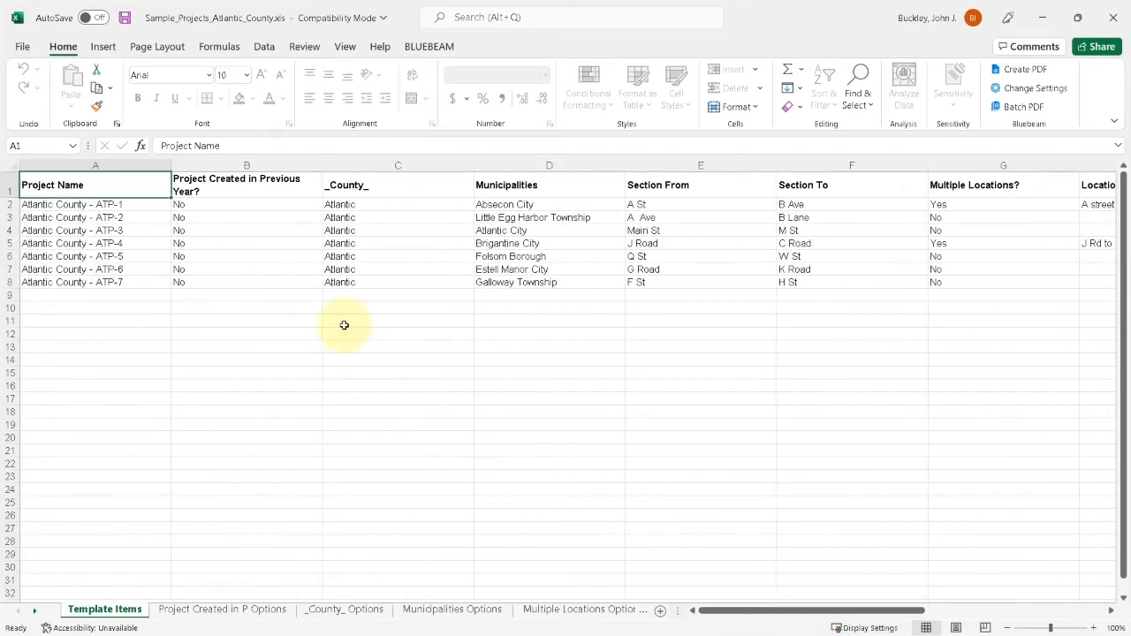
pyautogui.click(125, 19)
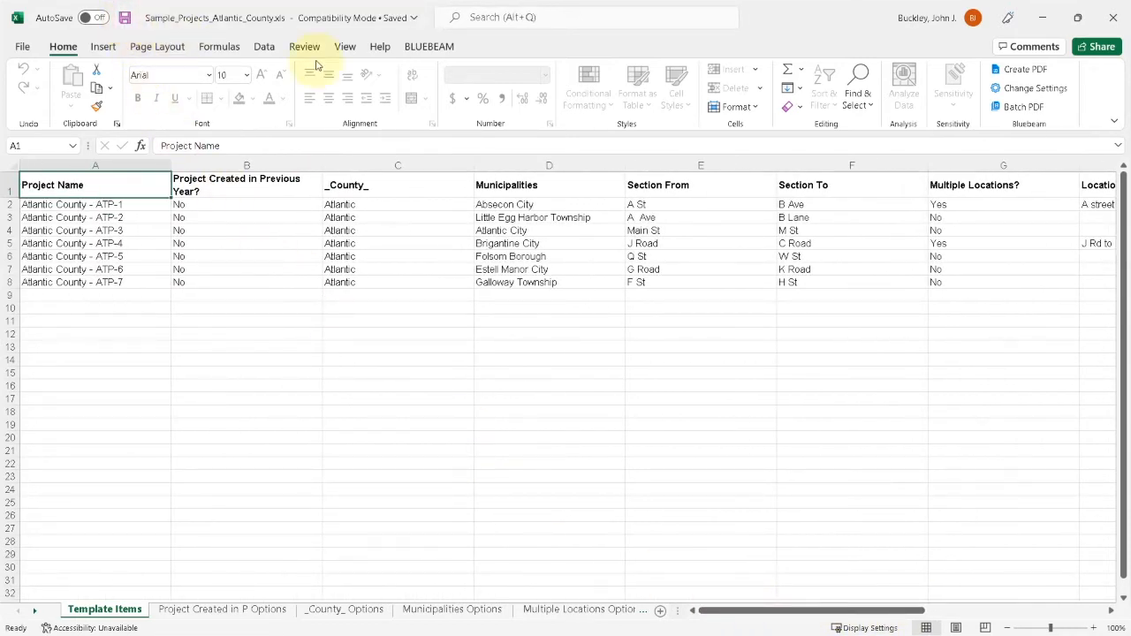
pyautogui.click(1043, 18)
pyautogui.click(1041, 18)
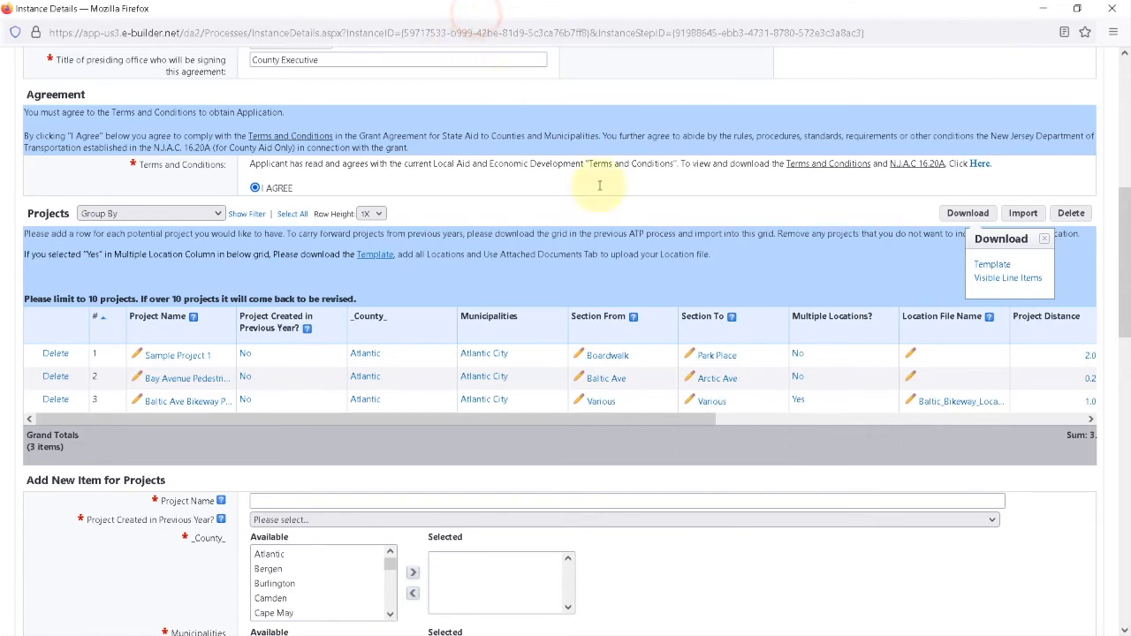
# Import Sample_Projects_Atlantic_County.xls from the sample_data folder into the Projects grid and look over the imported rows.
pyautogui.click(1025, 213)
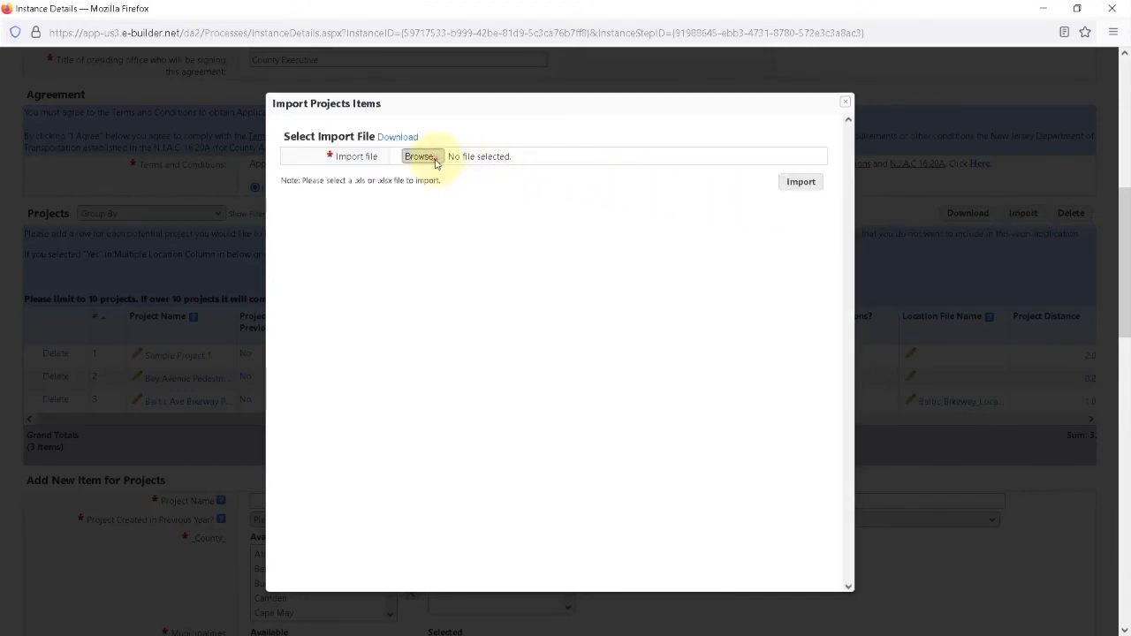
pyautogui.click(433, 157)
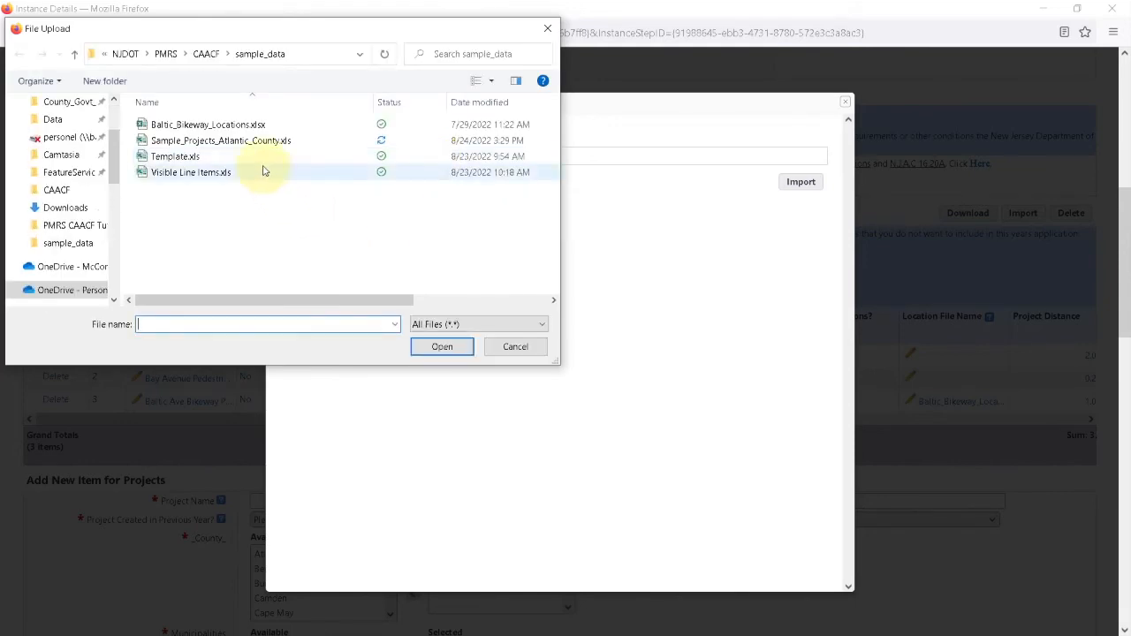
pyautogui.click(234, 143)
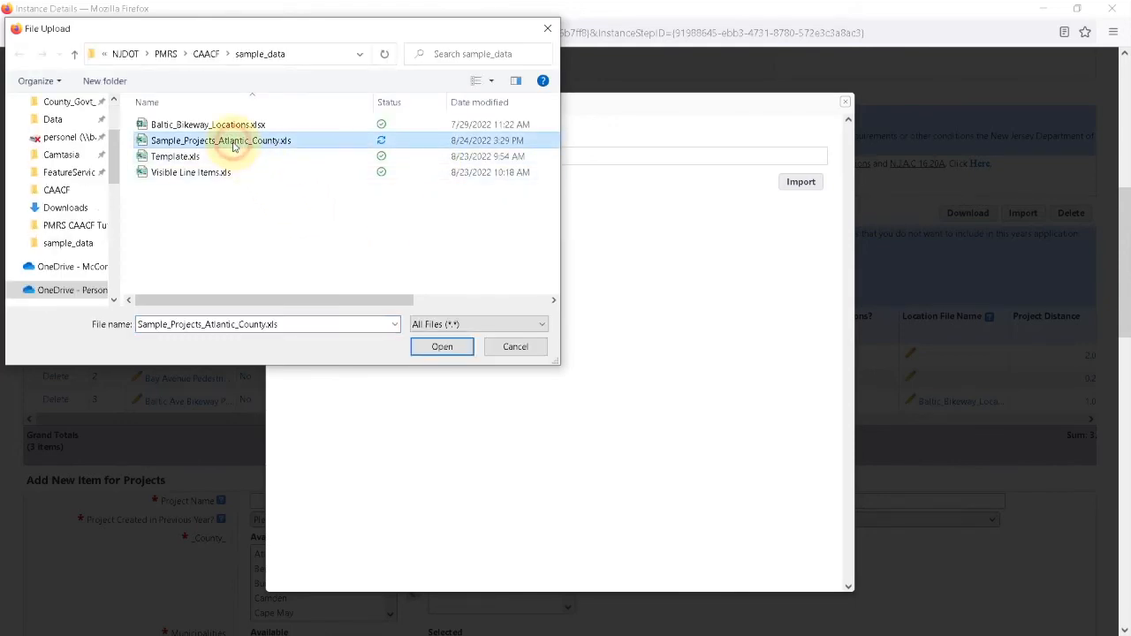
pyautogui.click(441, 347)
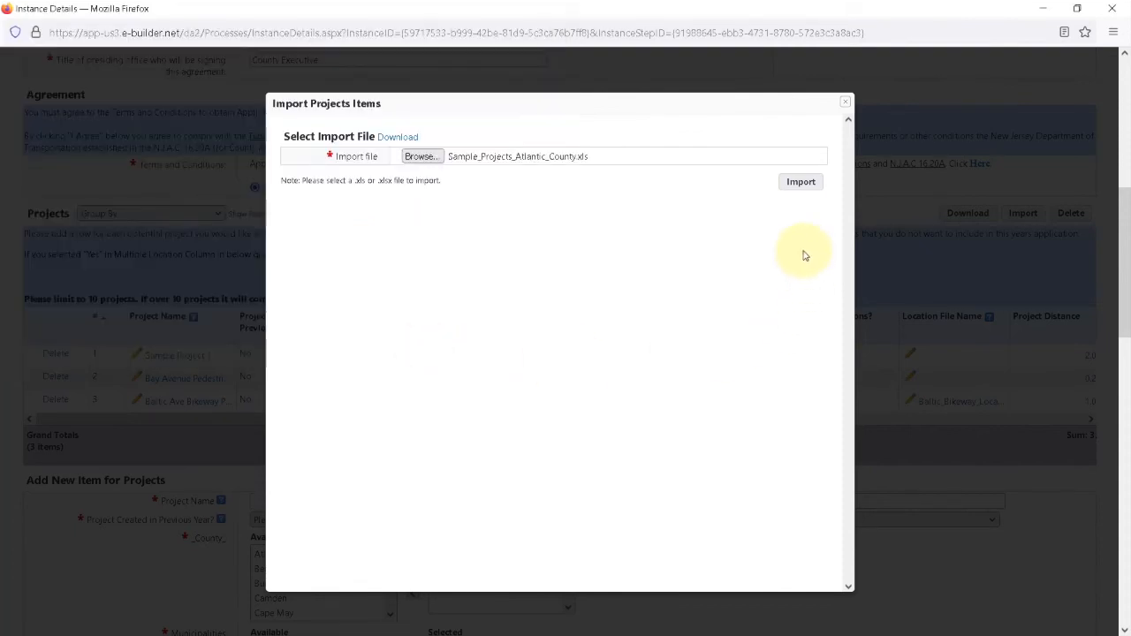
pyautogui.click(800, 183)
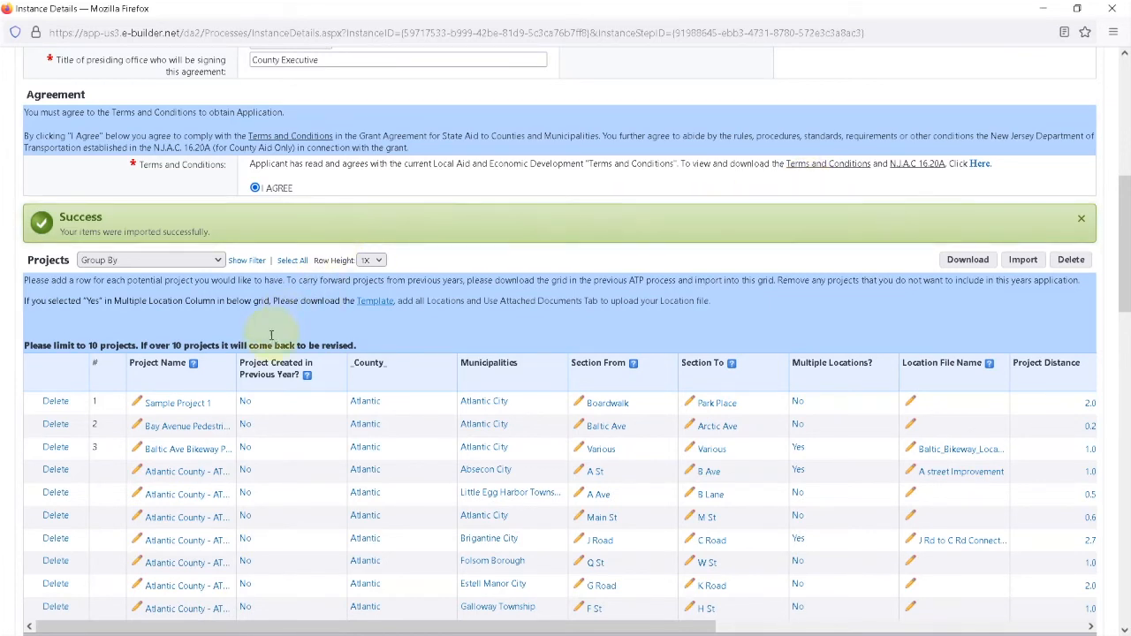
pyautogui.scroll(-3, 265, 340)
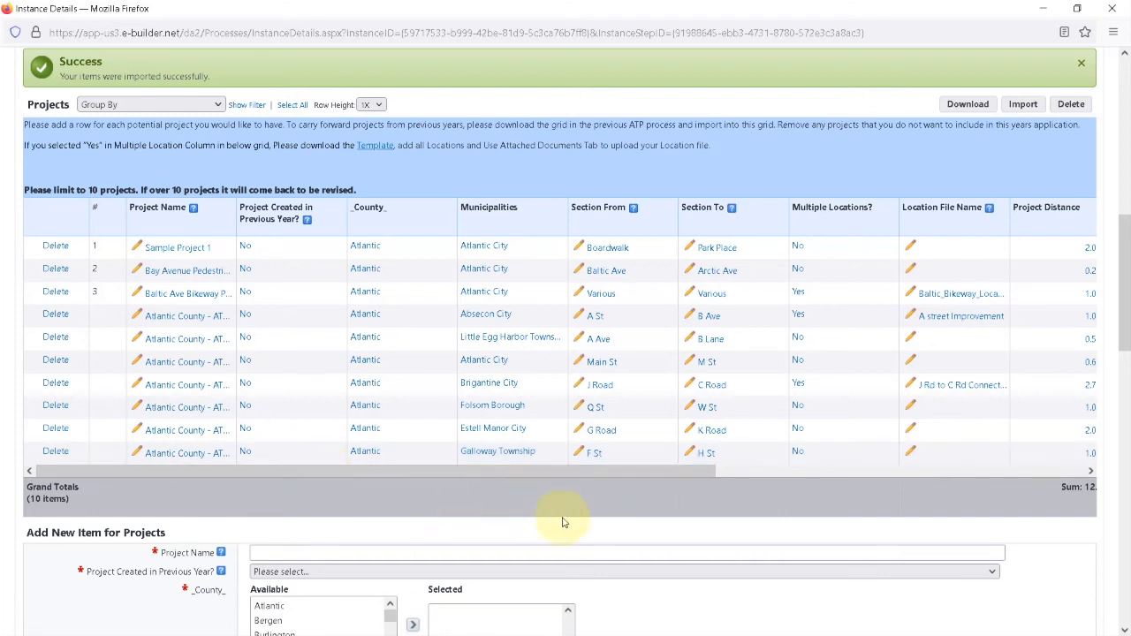
pyautogui.moveTo(694, 472); pyautogui.dragTo(671, 493)
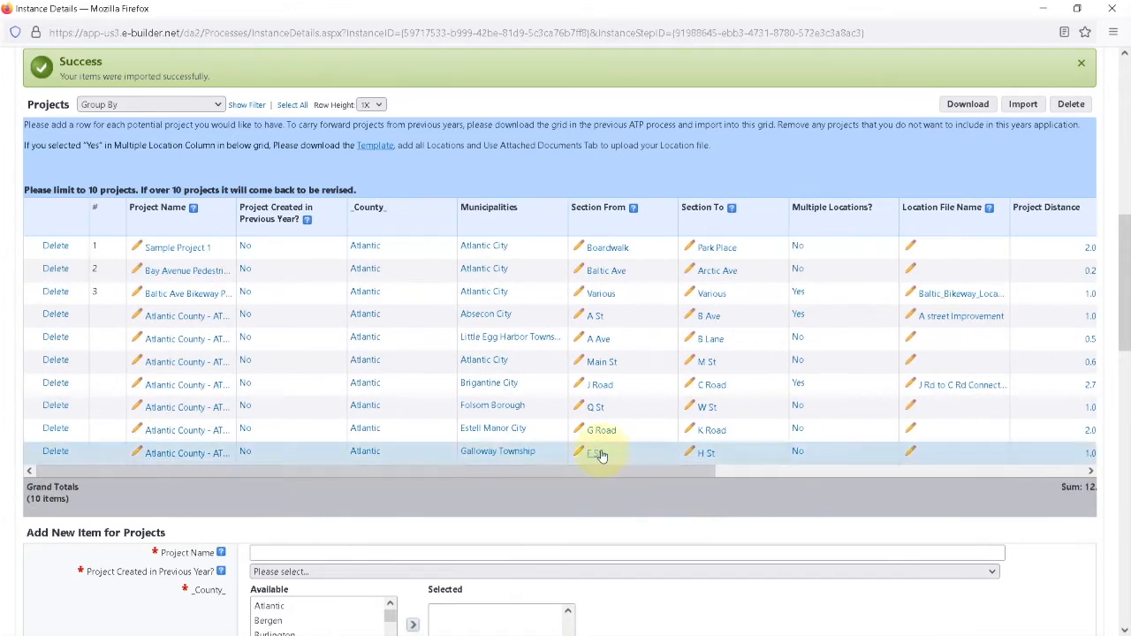
# Try changing the Folsom Borough project's Section From to R St directly in the Projects grid.
pyautogui.click(576, 412)
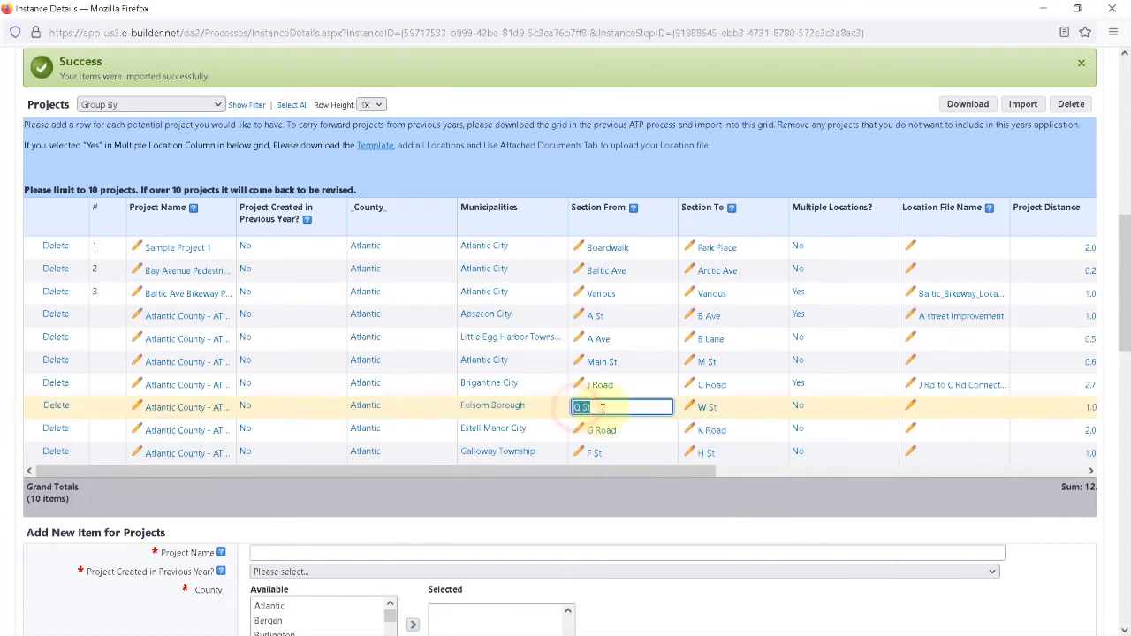
pyautogui.click(576, 407)
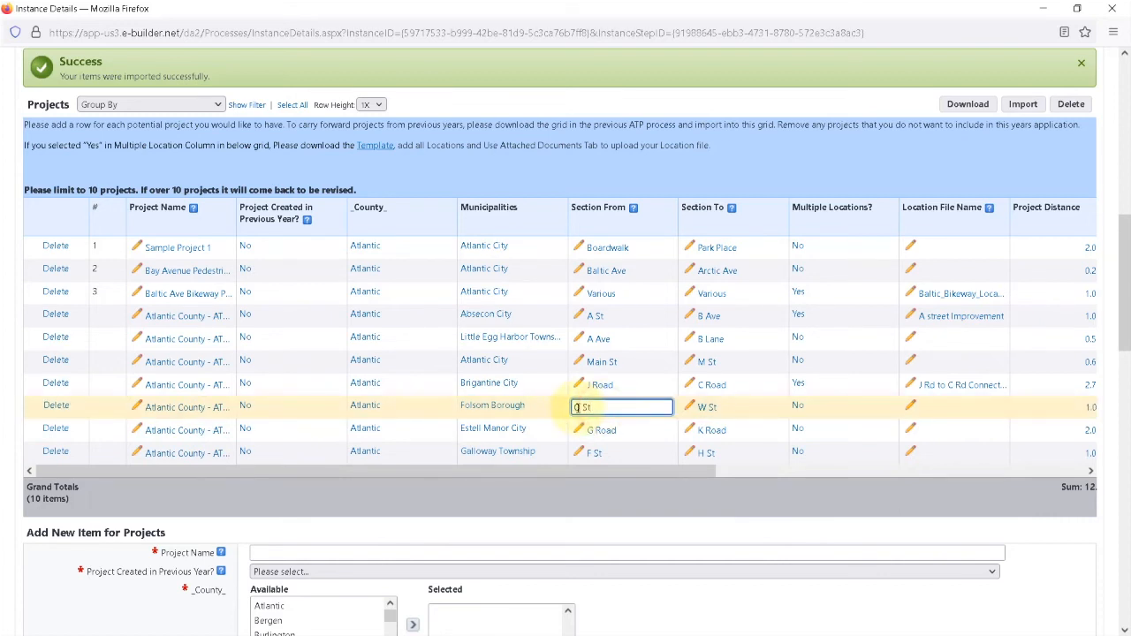
pyautogui.write('R')
pyautogui.write('O')
# Change Section From for Atlantic County - ATP-5 to R St in Sample_Projects_Atlantic_County.xls in Excel, then switch back to Firefox.
pyautogui.click(797, 625)
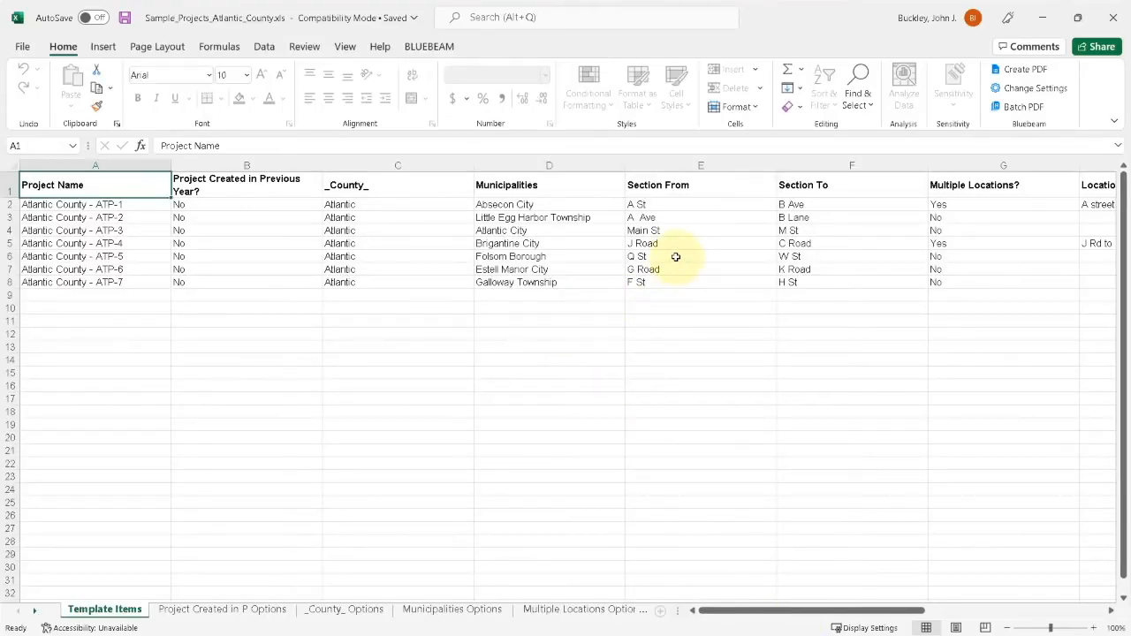
pyautogui.click(675, 256)
pyautogui.doubleClick(629, 256)
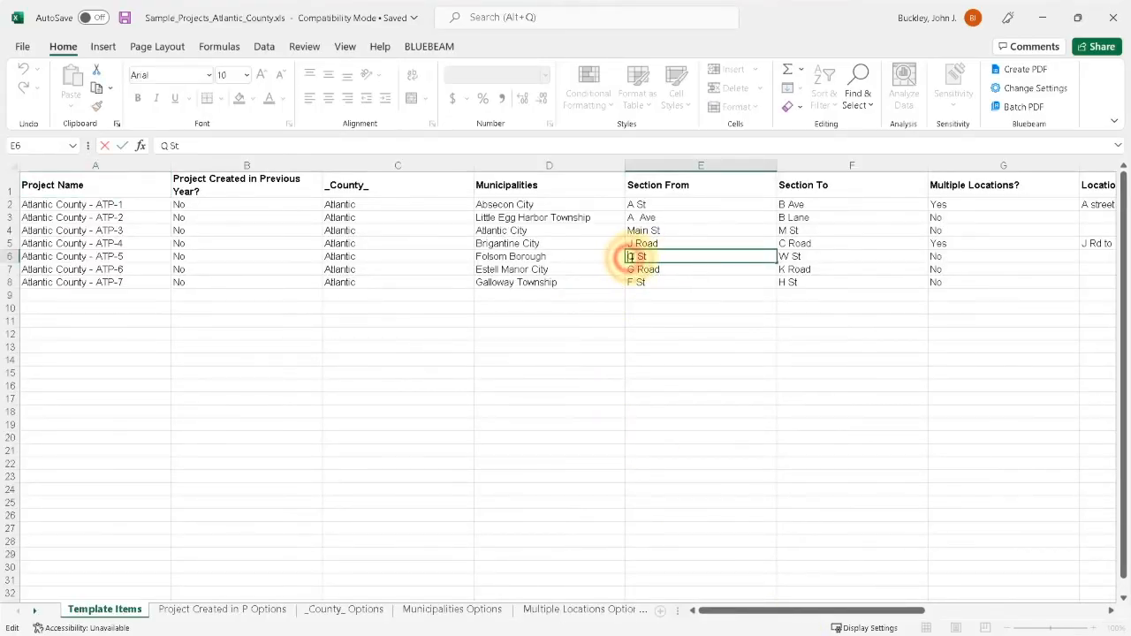
pyautogui.press('Delete')
pyautogui.write('R')
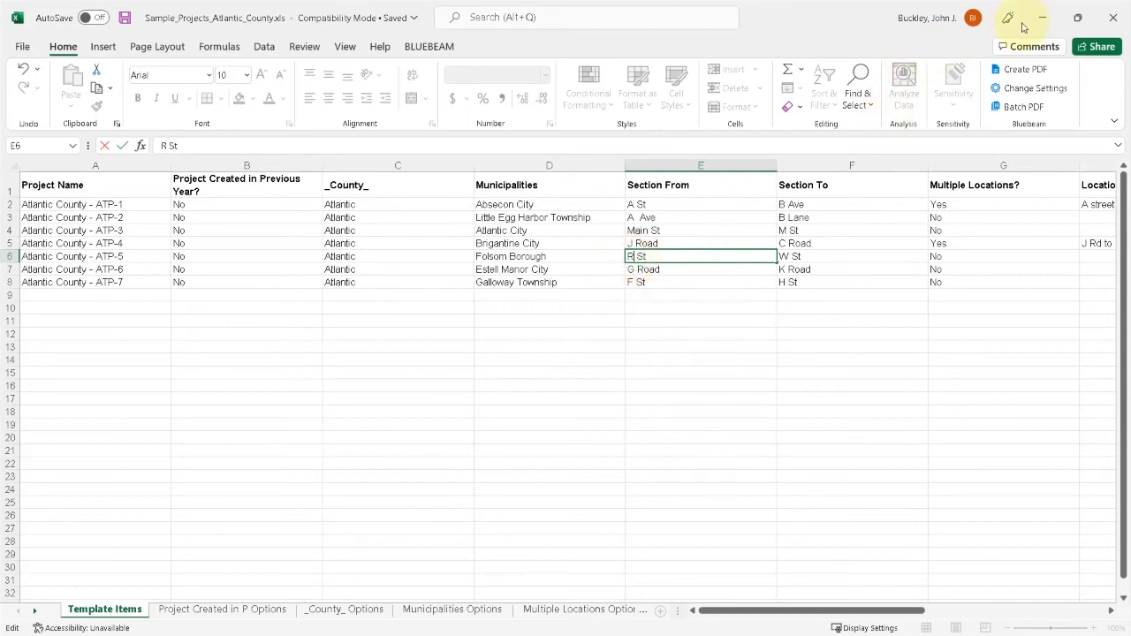
pyautogui.click(1044, 20)
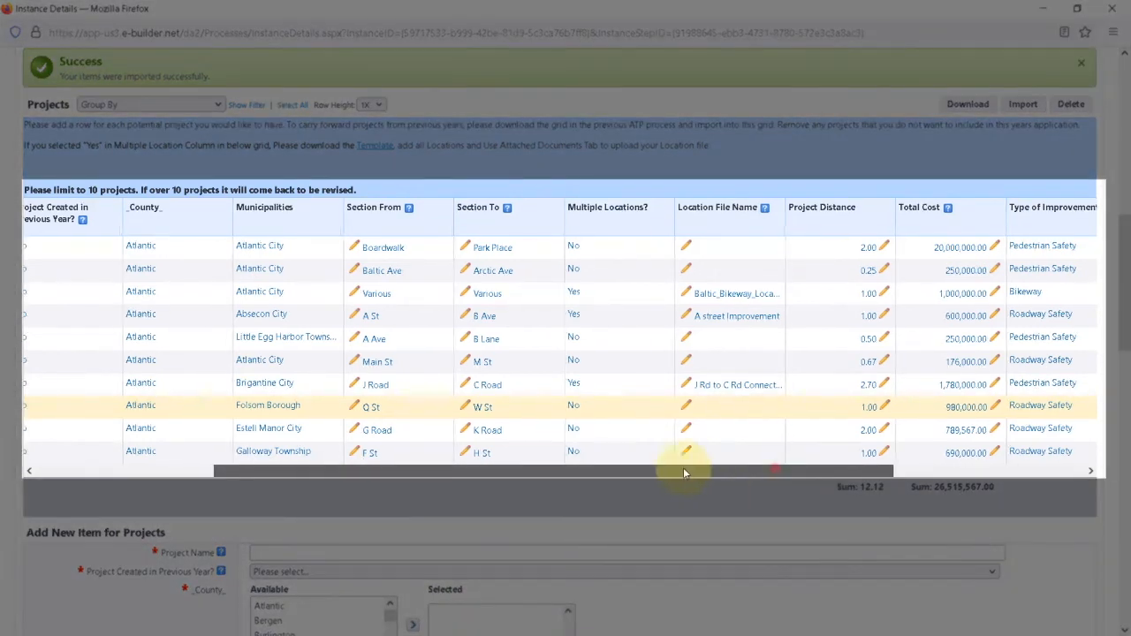
# Download the Projects grid's visible line items as a spreadsheet.
pyautogui.moveTo(684, 469); pyautogui.dragTo(570, 469)
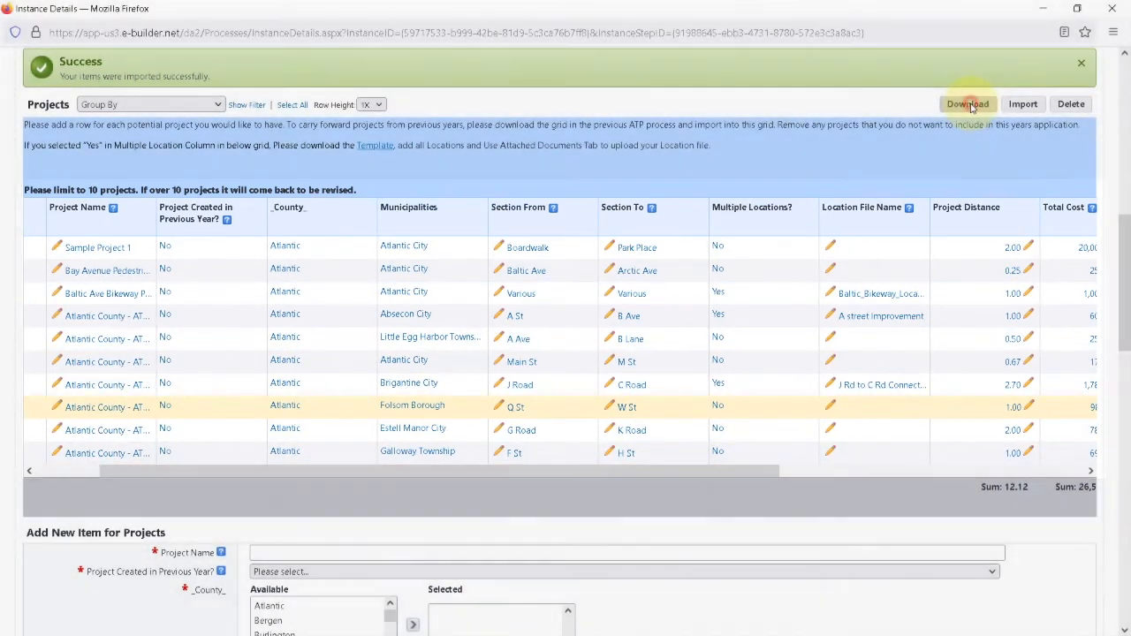
pyautogui.click(970, 105)
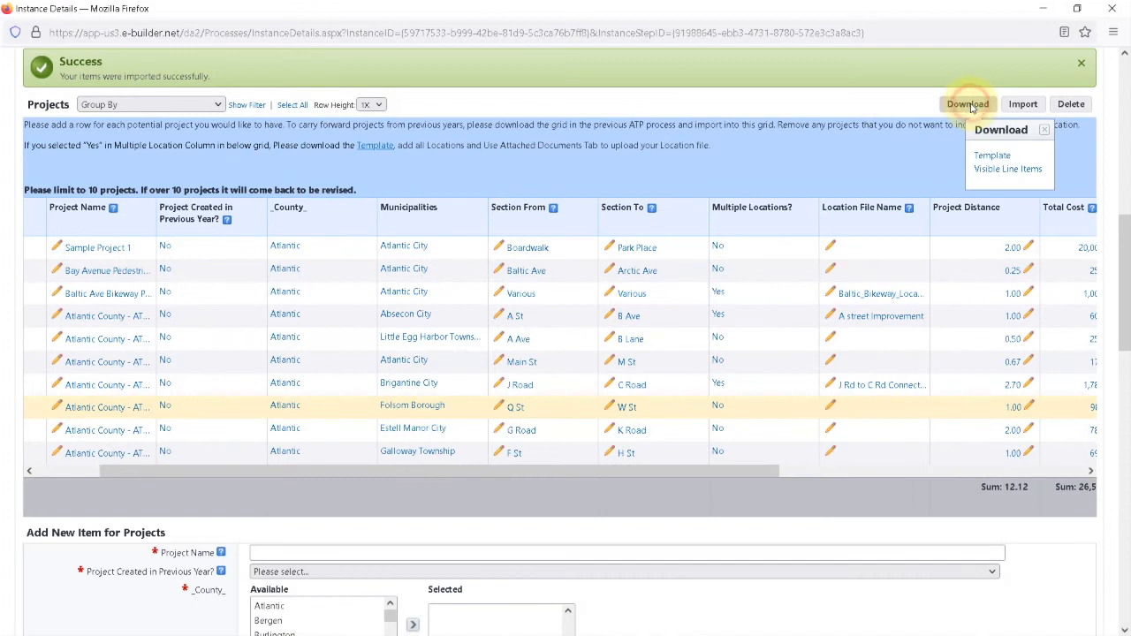
pyautogui.click(995, 175)
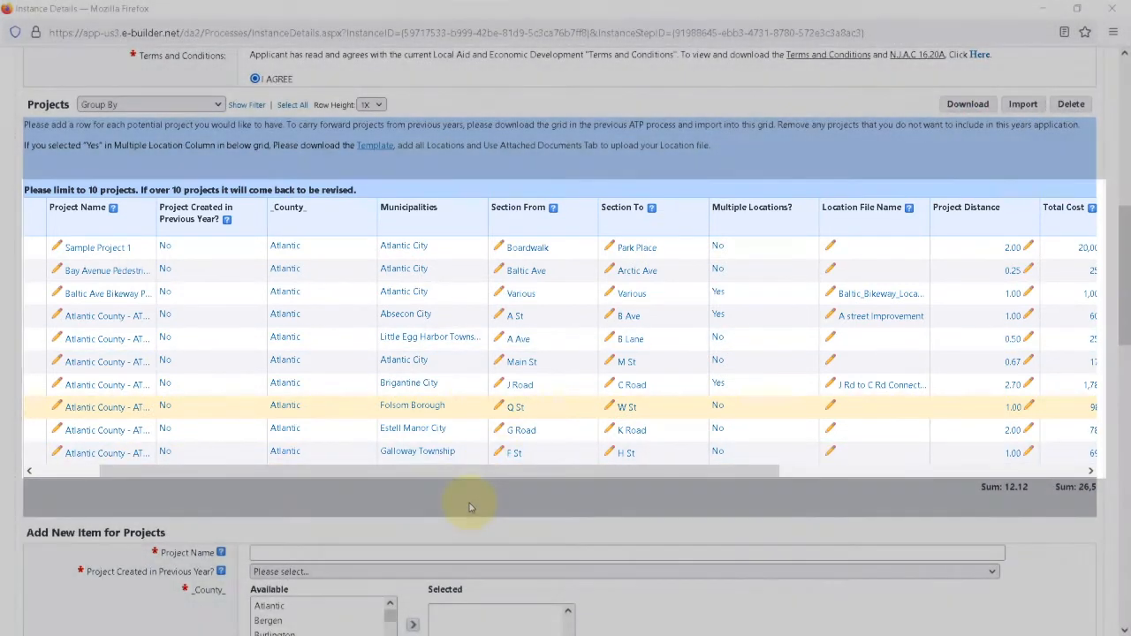
# Open Visible Line Items.xls from the Downloads folder in Excel and enable editing.
pyautogui.click(374, 621)
pyautogui.click(215, 402)
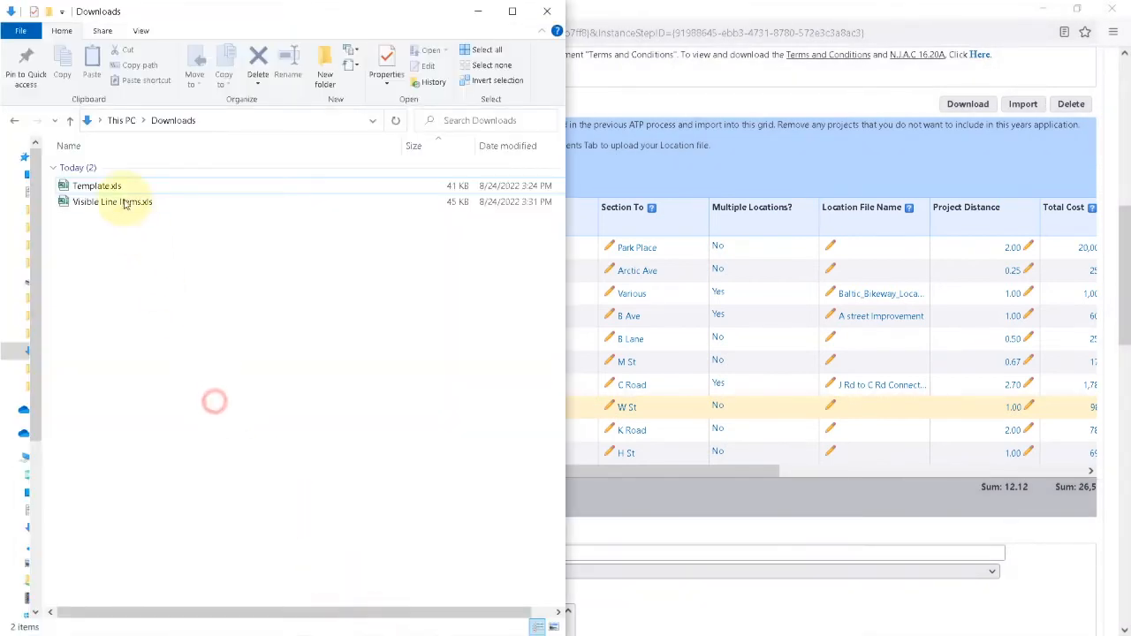
pyautogui.click(124, 203)
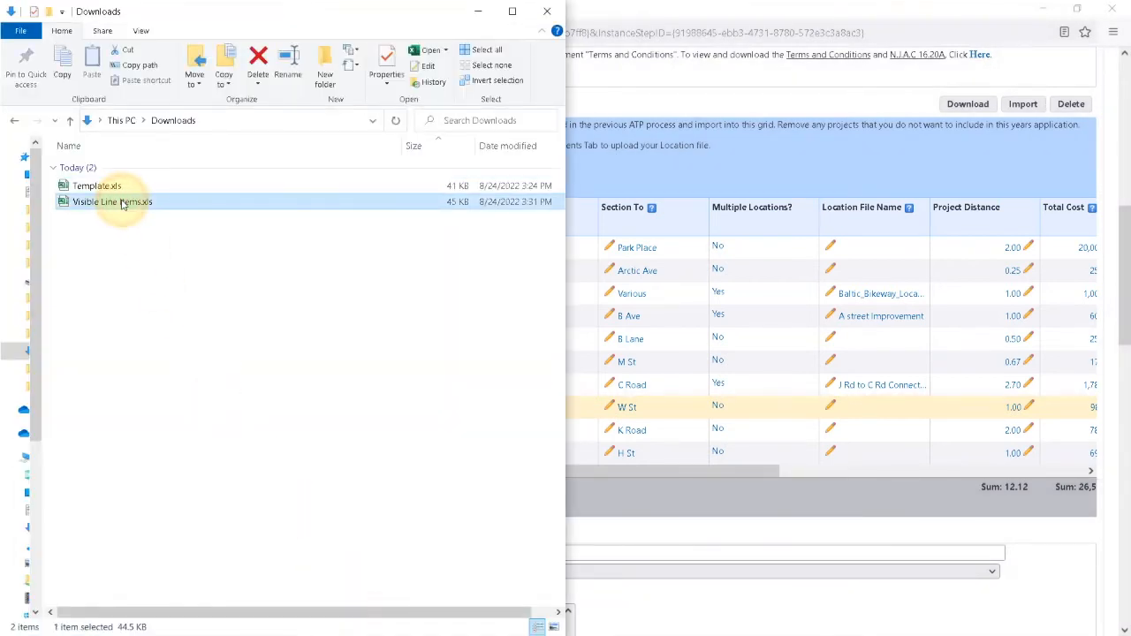
pyautogui.doubleClick(122, 202)
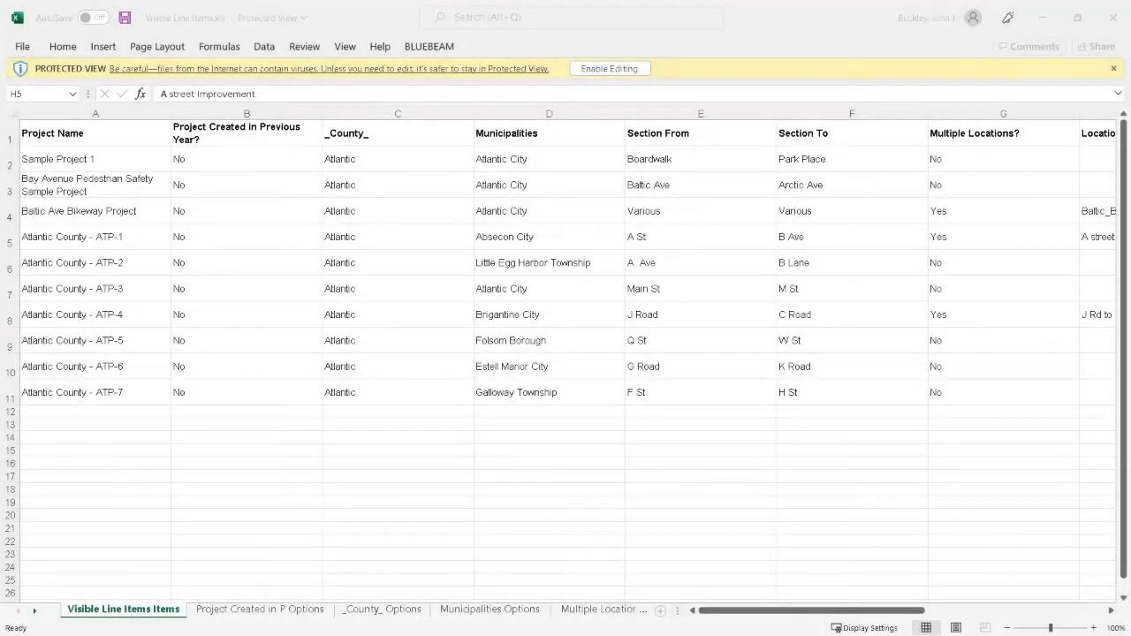
pyautogui.click(619, 75)
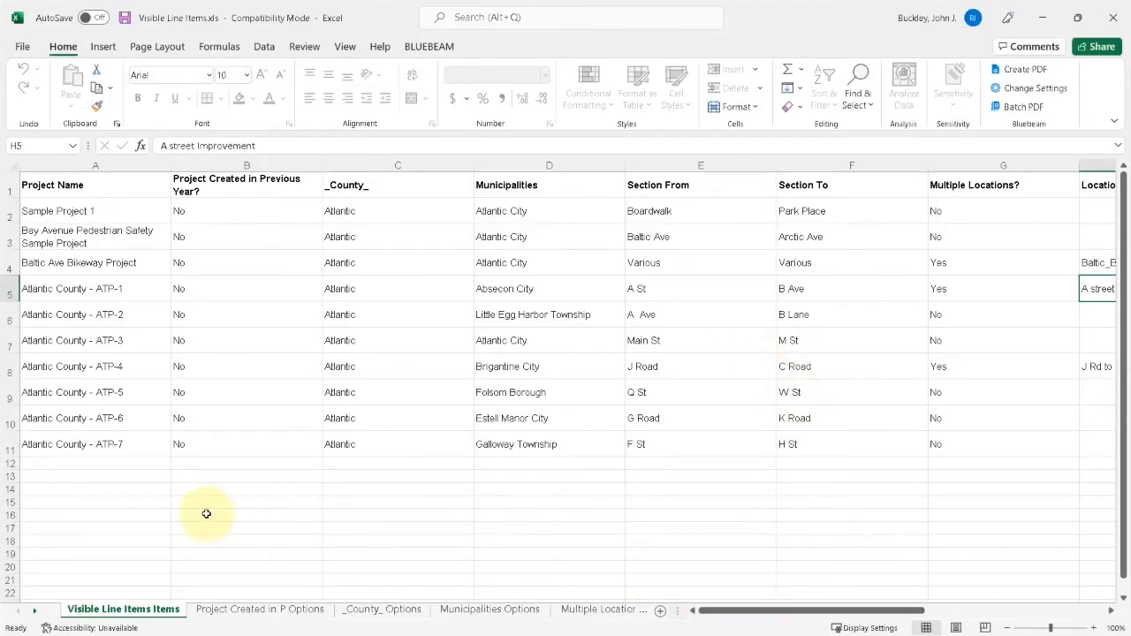
# Append .xlsx to the location file names "A street Improvement" and "J Rd to C Rd Connection" in the Location File Name column.
pyautogui.click(134, 462)
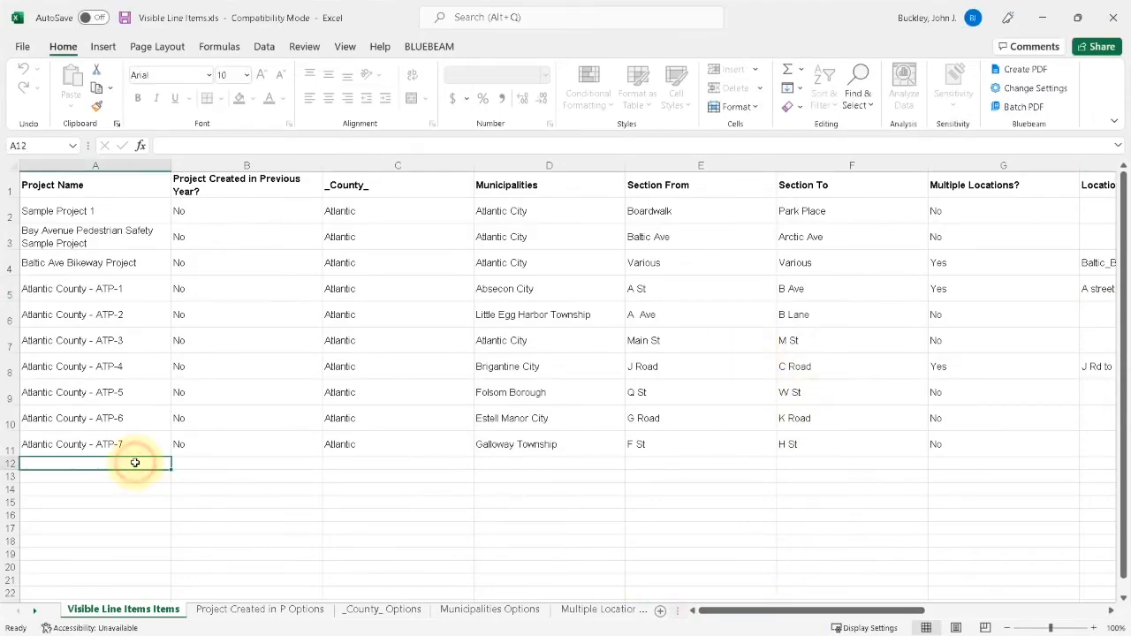
pyautogui.moveTo(763, 618); pyautogui.dragTo(809, 617)
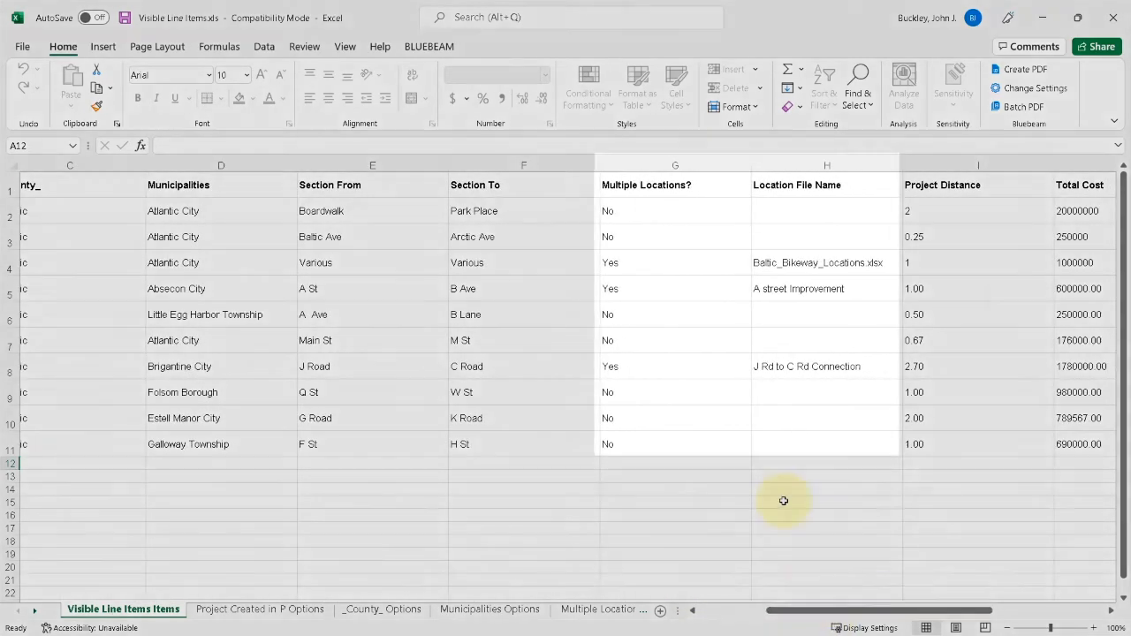
pyautogui.click(678, 261)
pyautogui.click(682, 290)
pyautogui.doubleClick(851, 291)
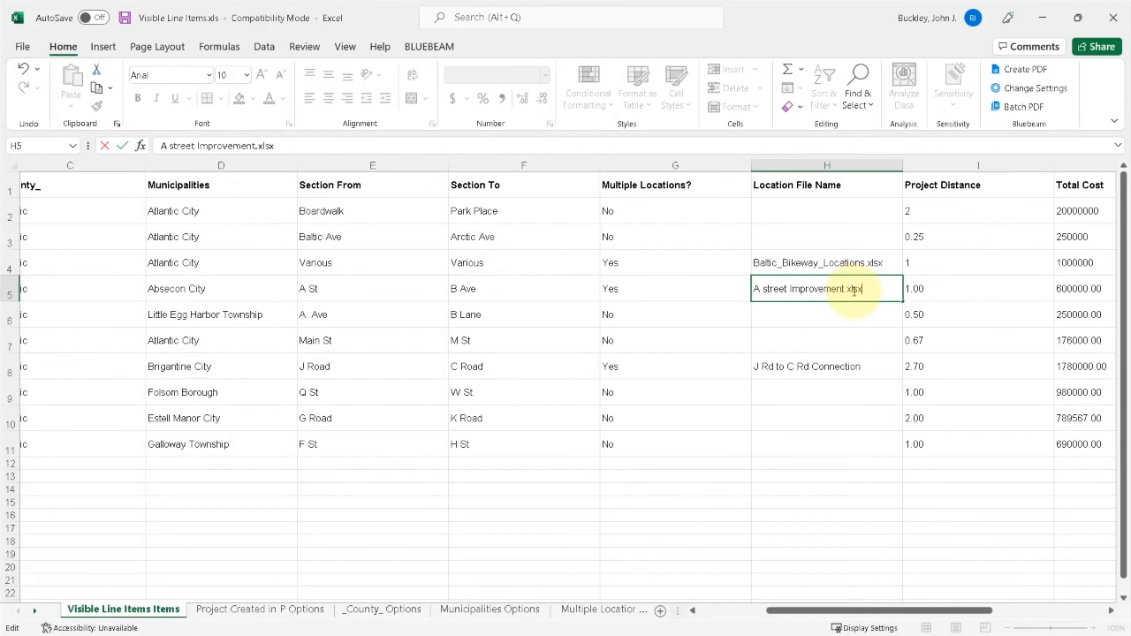
pyautogui.doubleClick(877, 368)
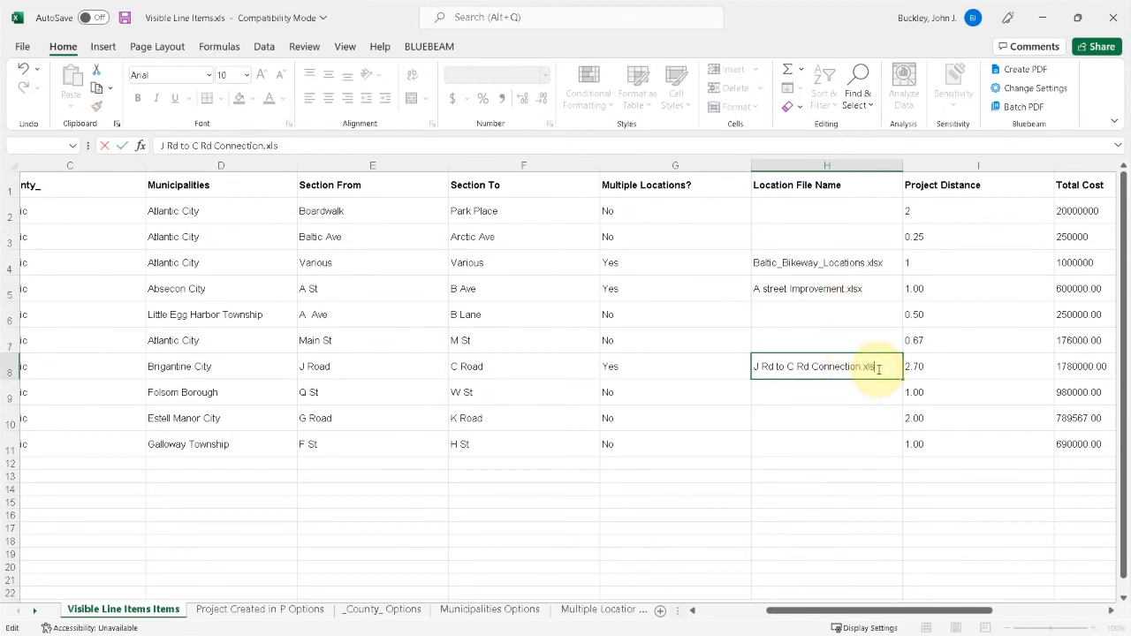
pyautogui.write('.xlsx')
pyautogui.press('Return')
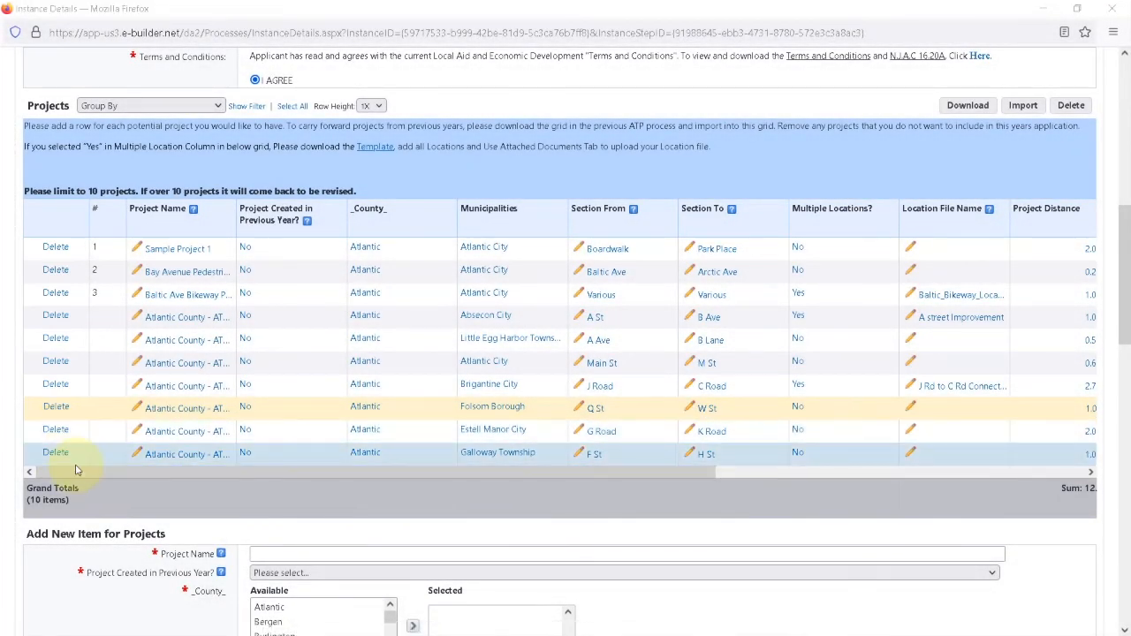
# Enter the grid's sums in the Application section: Total Center Line County Road Mileage 12.12 and Estimated Total Requested Amount 26515567.
pyautogui.moveTo(78, 477); pyautogui.dragTo(287, 481)
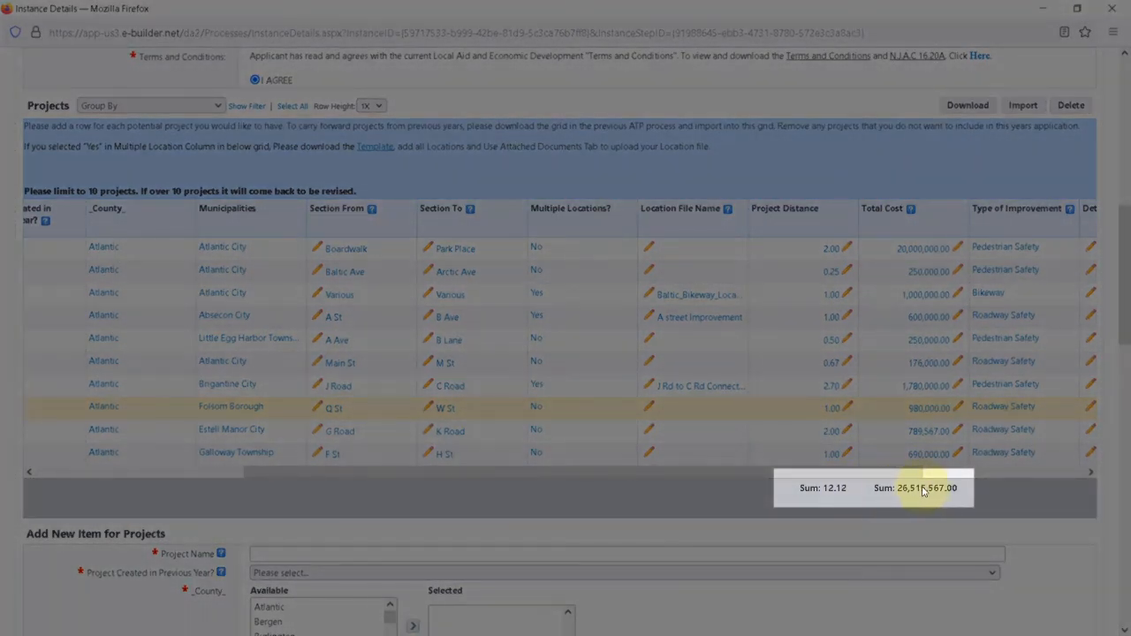
pyautogui.scroll(10, 343, 304)
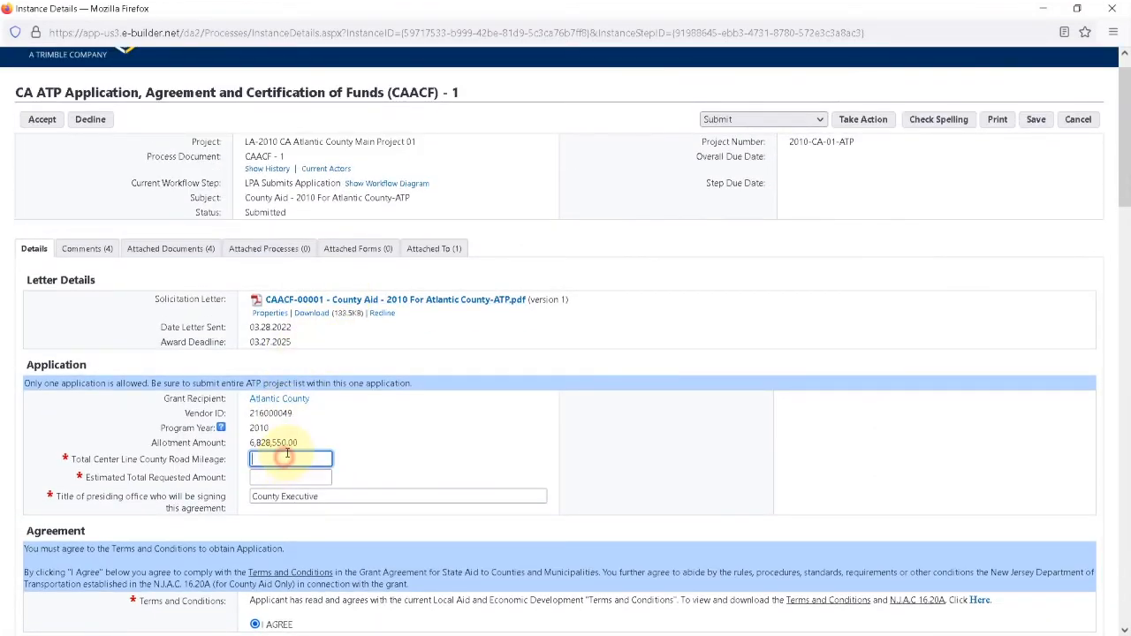
pyautogui.write('12.12')
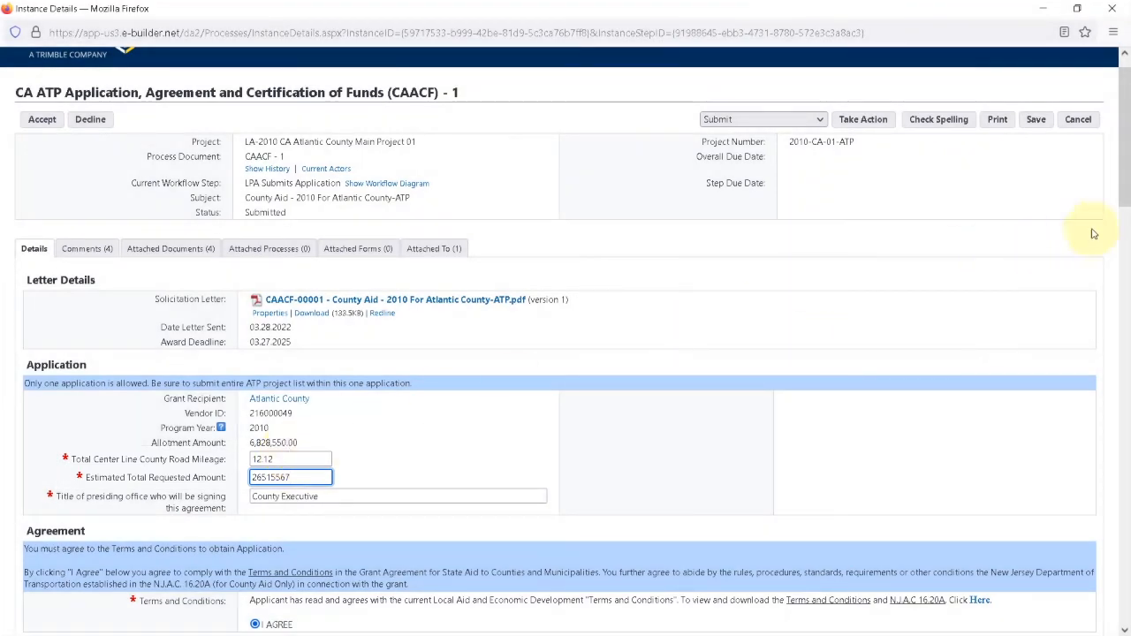
pyautogui.moveTo(1124, 181); pyautogui.dragTo(1127, 430)
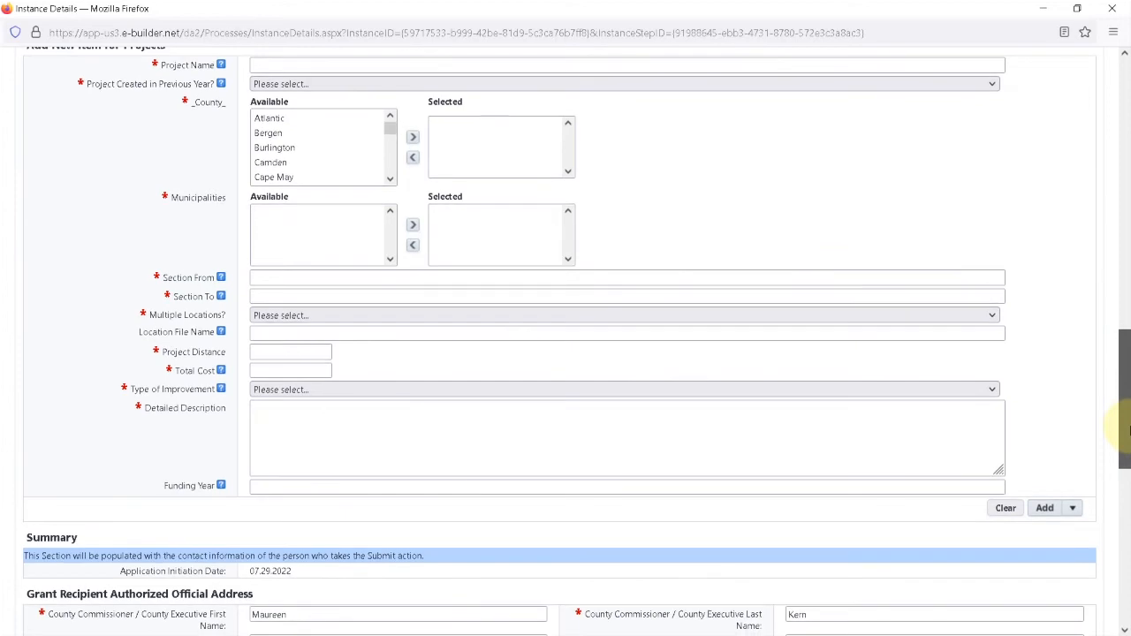
# Review the contact details for the authorized official, County Clerk, County Engineer, Assistant Engineer and LPA project manager, through to Project Details.
pyautogui.moveTo(1128, 429); pyautogui.dragTo(1128, 517)
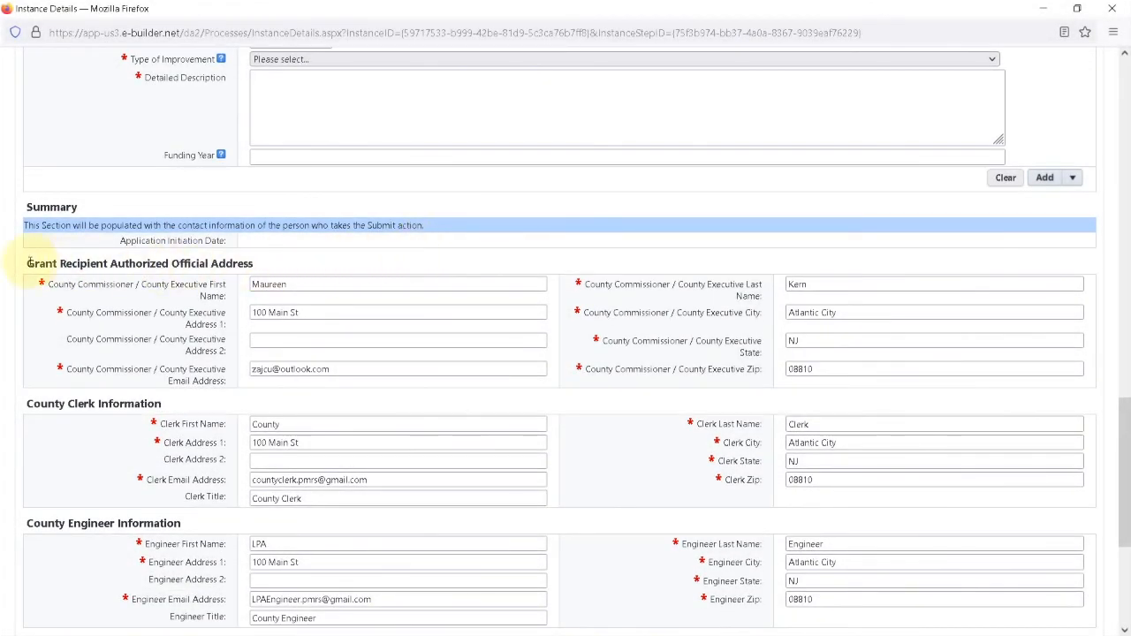
pyautogui.click(327, 285)
pyautogui.click(833, 283)
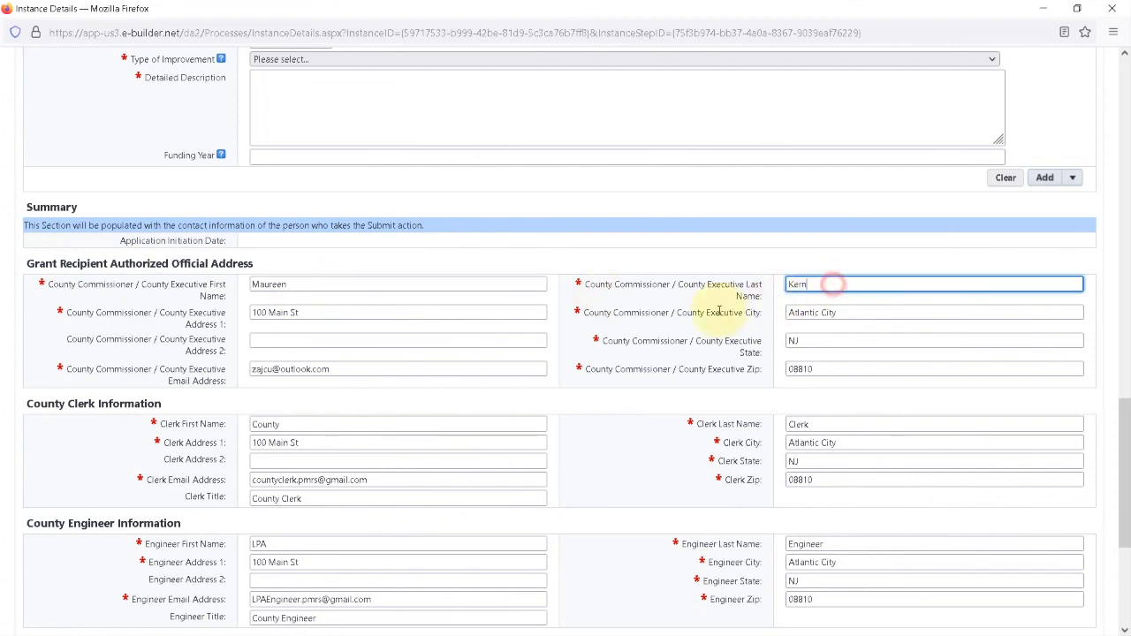
pyautogui.scroll(-3, 654, 353)
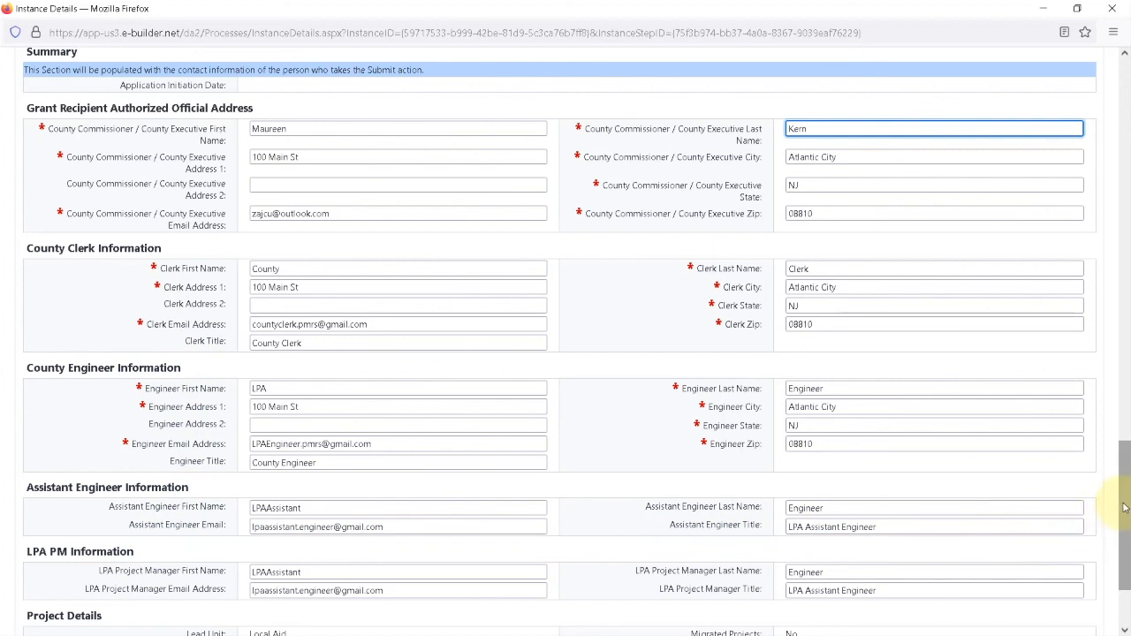
pyautogui.moveTo(1124, 508); pyautogui.dragTo(1124, 513)
pyautogui.moveTo(1122, 515); pyautogui.dragTo(1123, 549)
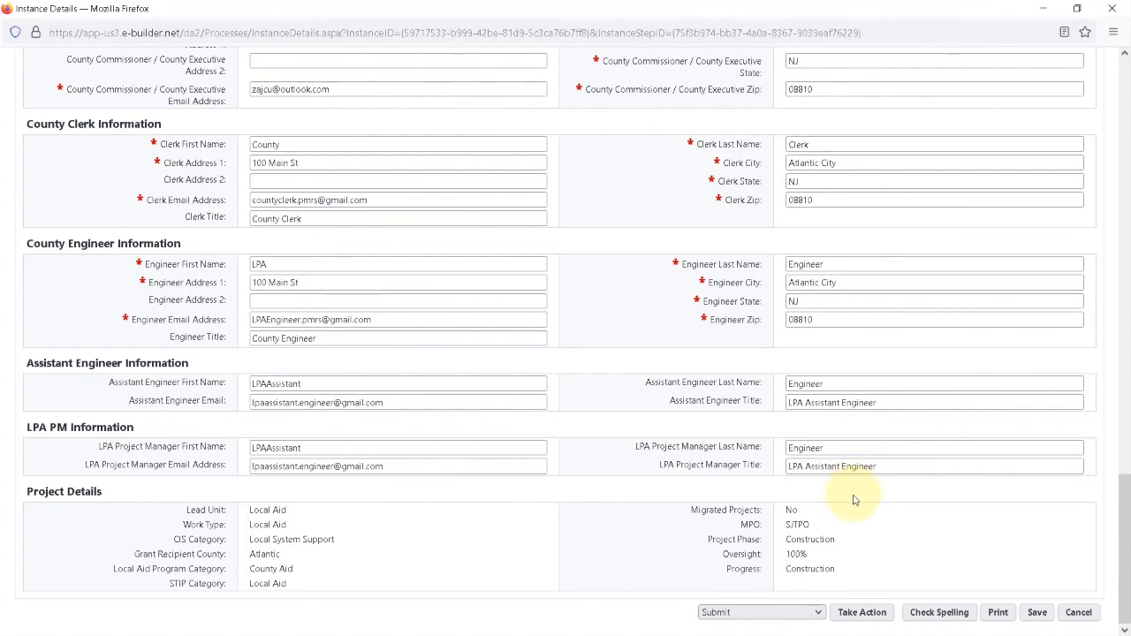
# Choose Submit as the workflow action for the application and execute it.
pyautogui.click(817, 614)
pyautogui.click(753, 594)
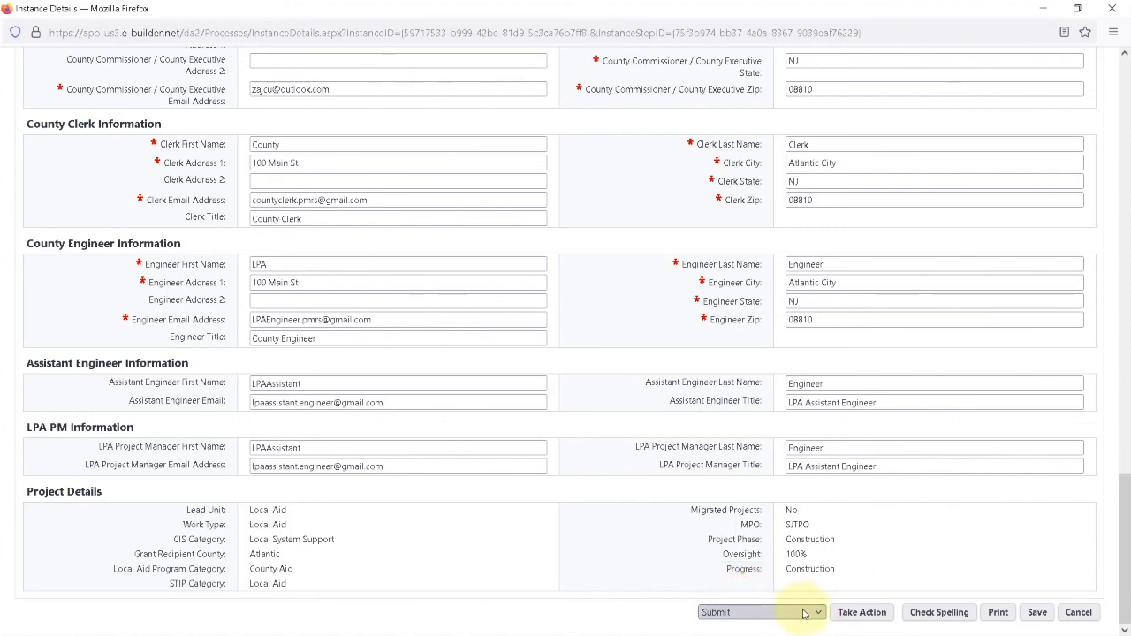
pyautogui.click(847, 613)
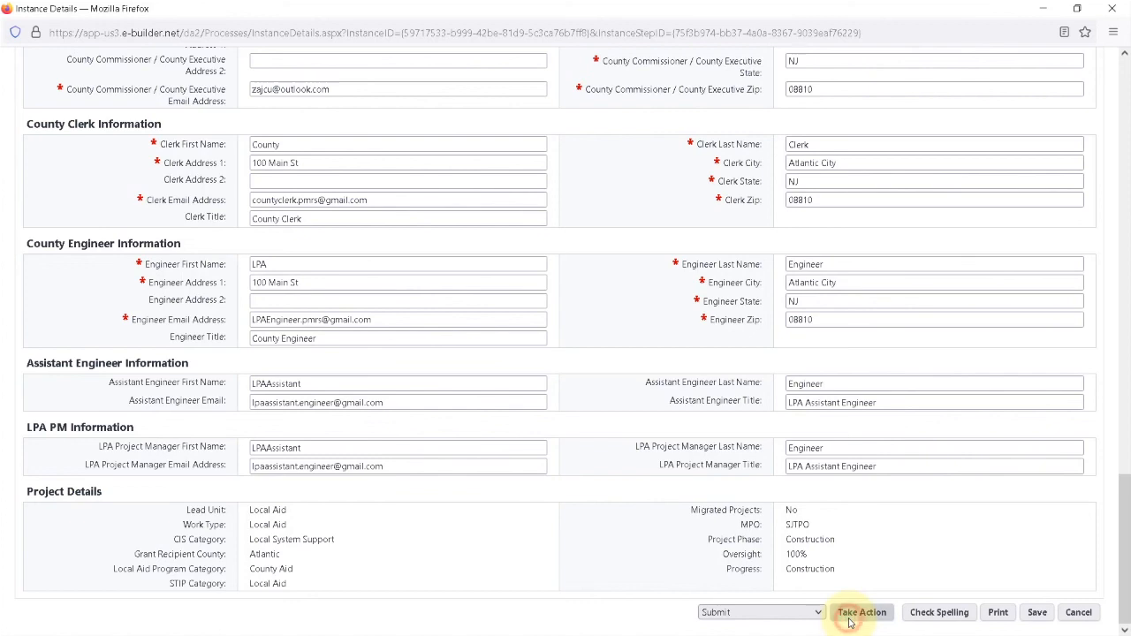